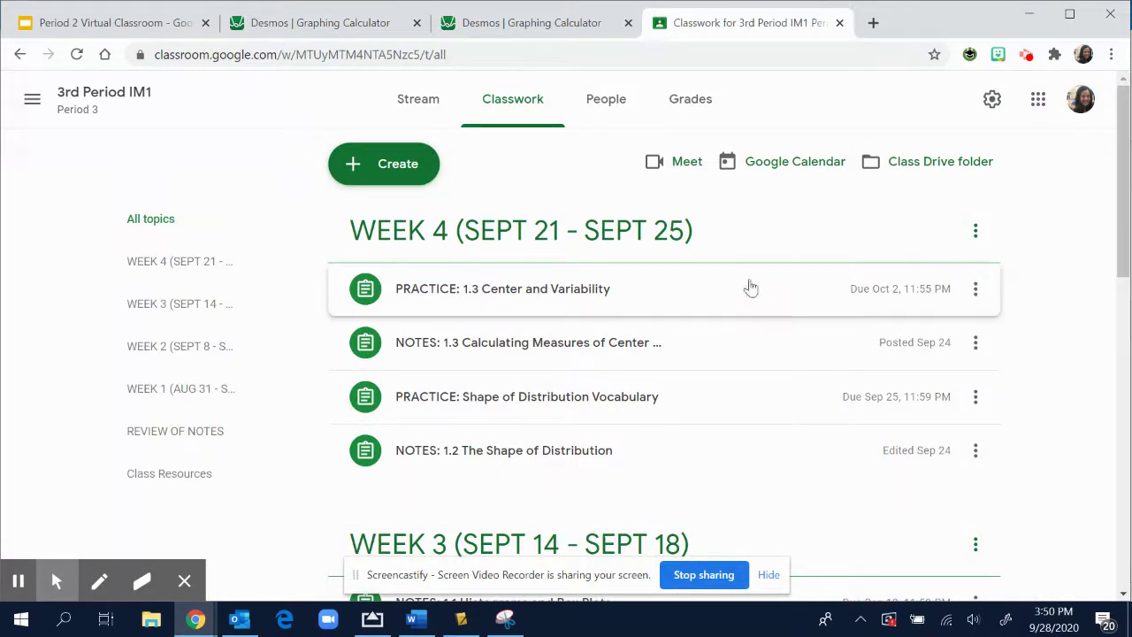
Open the Unit 1 Lesson 3 PP.pdf worksheet from the PRACTICE: 1.3 Center and Variability assignment for annotation in Kami
click(614, 296)
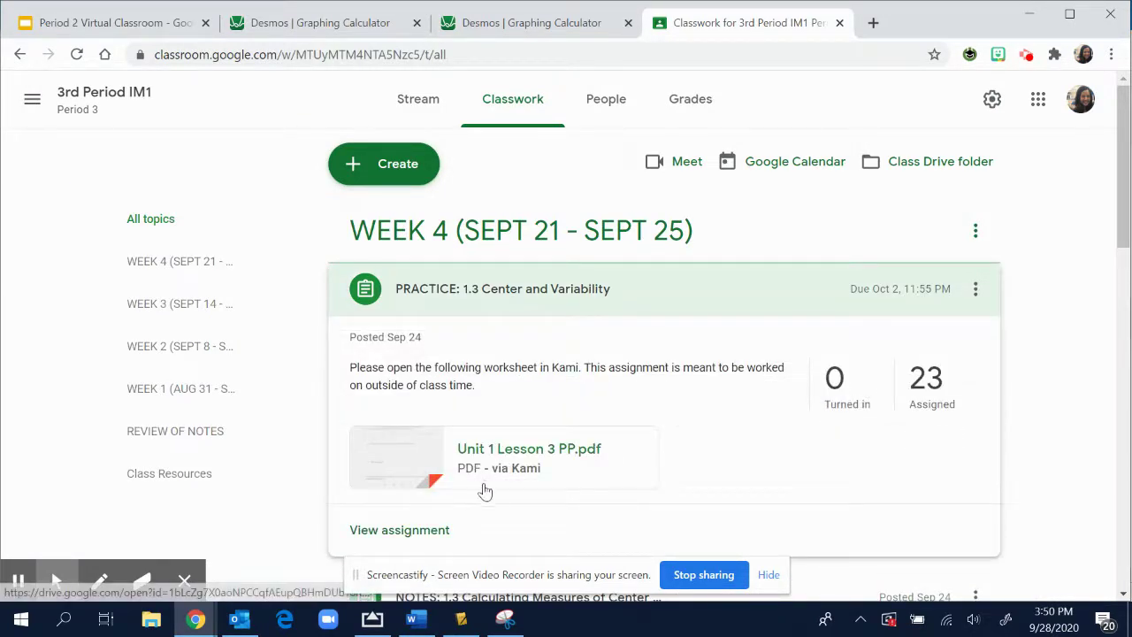
click(522, 455)
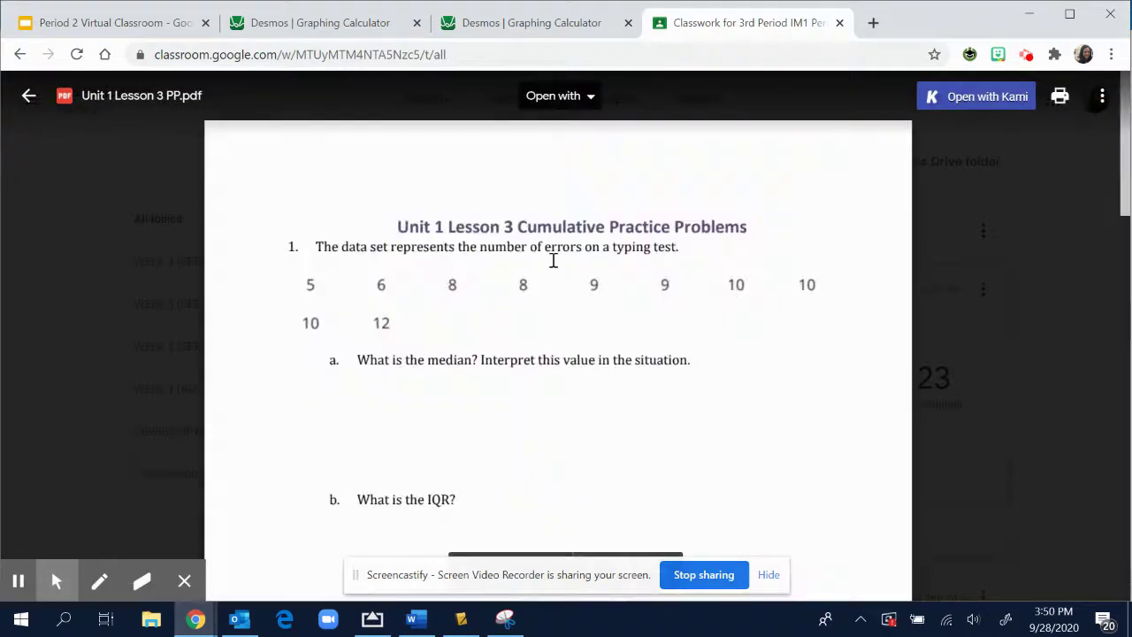
click(556, 95)
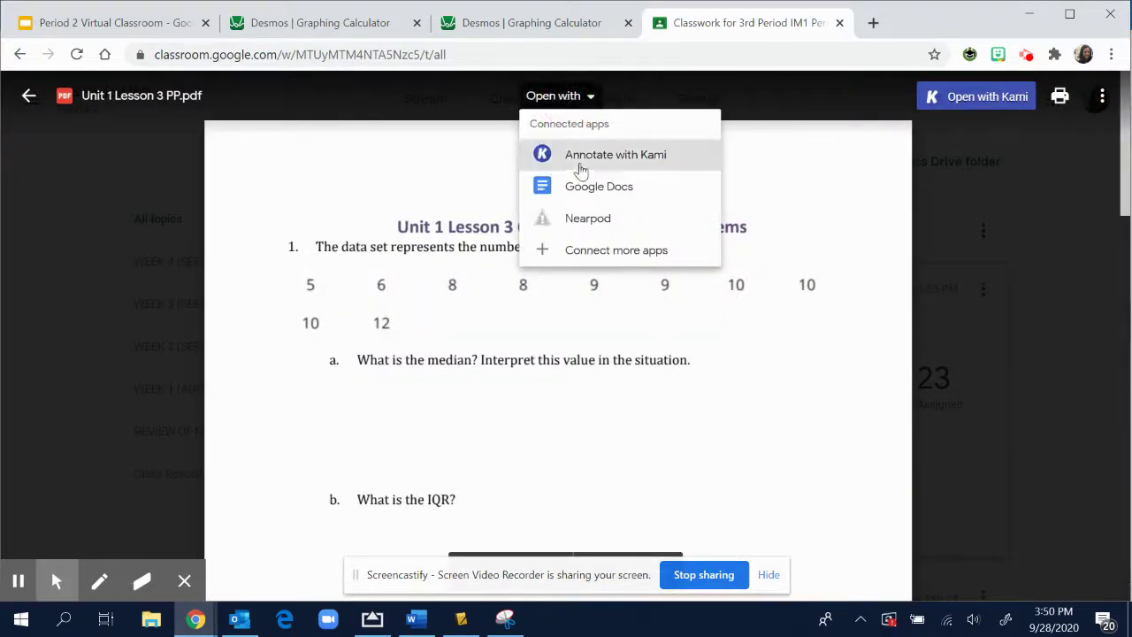
click(578, 161)
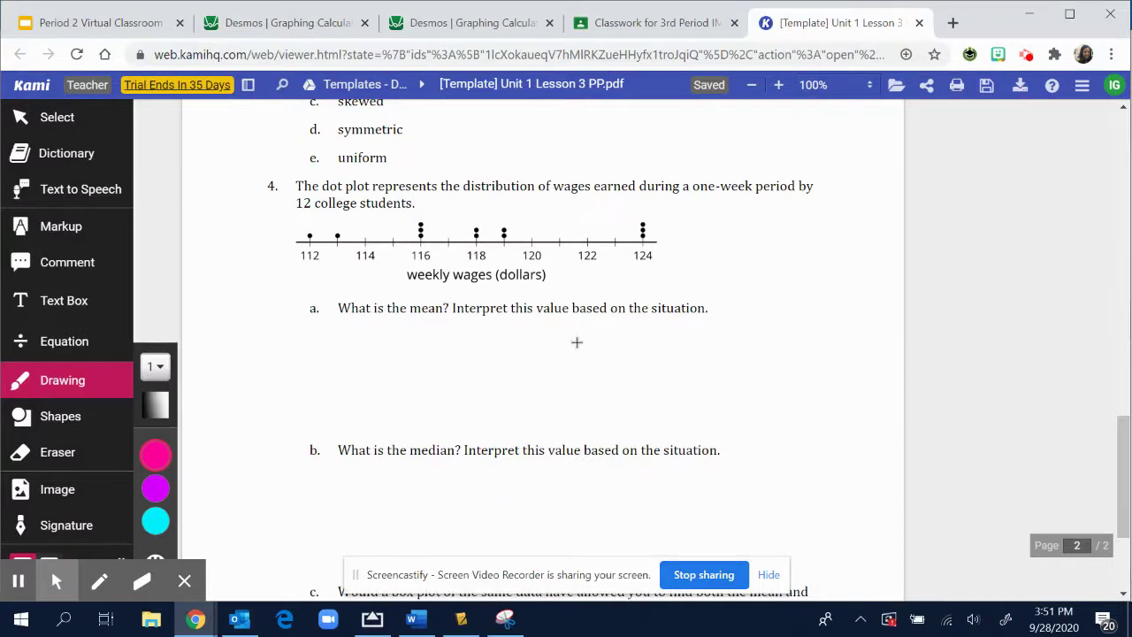
scroll(577, 342, up, 15)
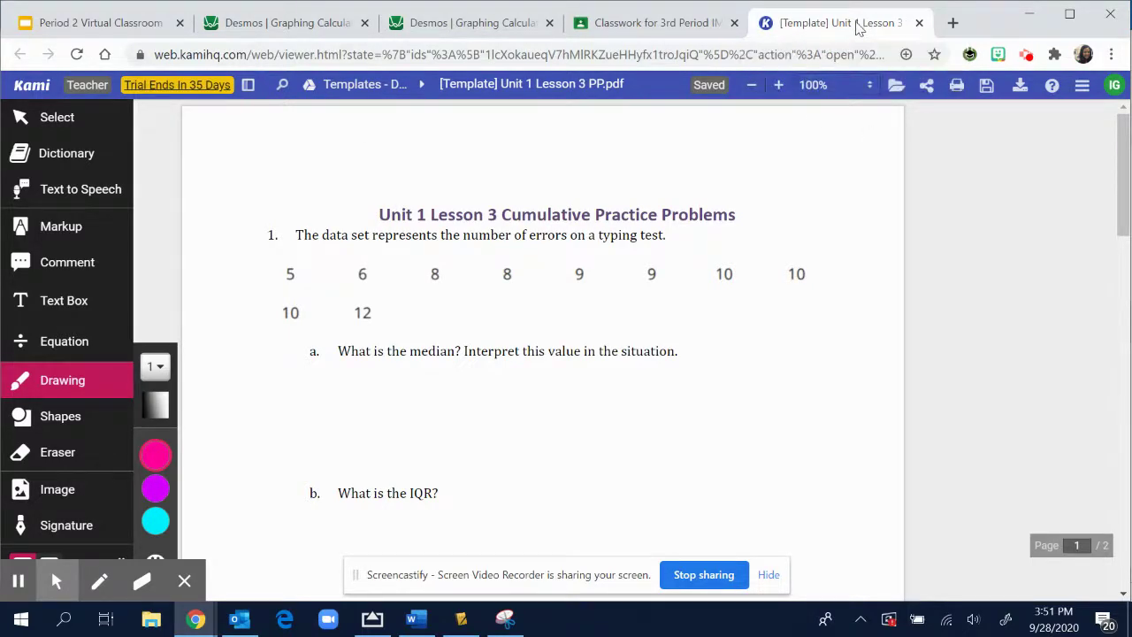
Detach the Kami worksheet into its own browser window, narrow it and place it on the right part of the desktop
drag(840, 22, 867, 13)
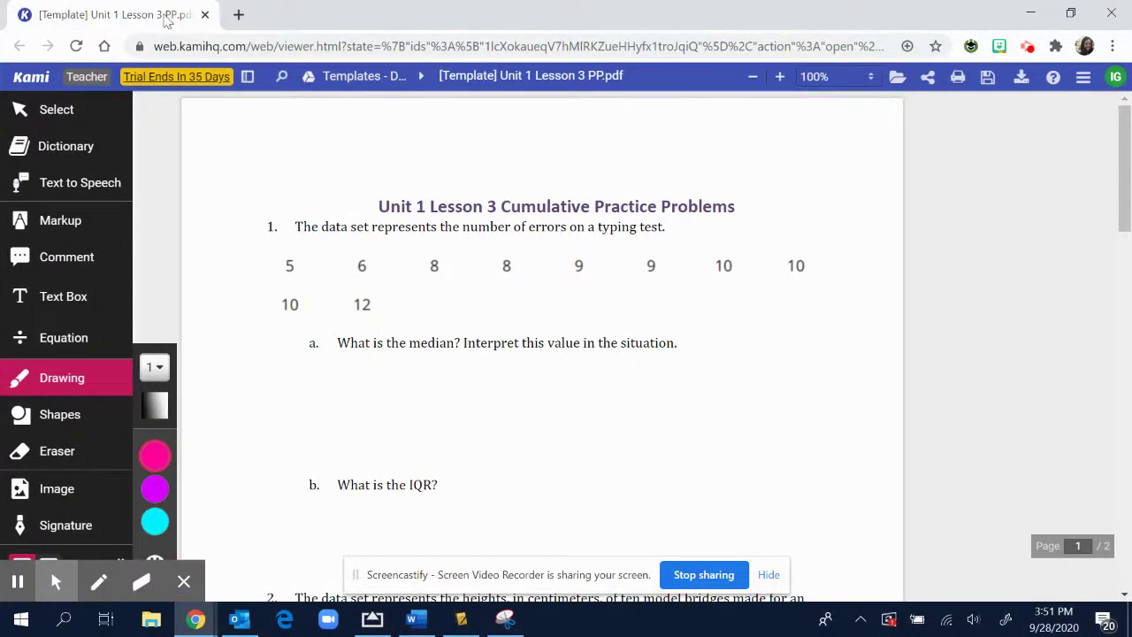
drag(324, 17, 324, 28)
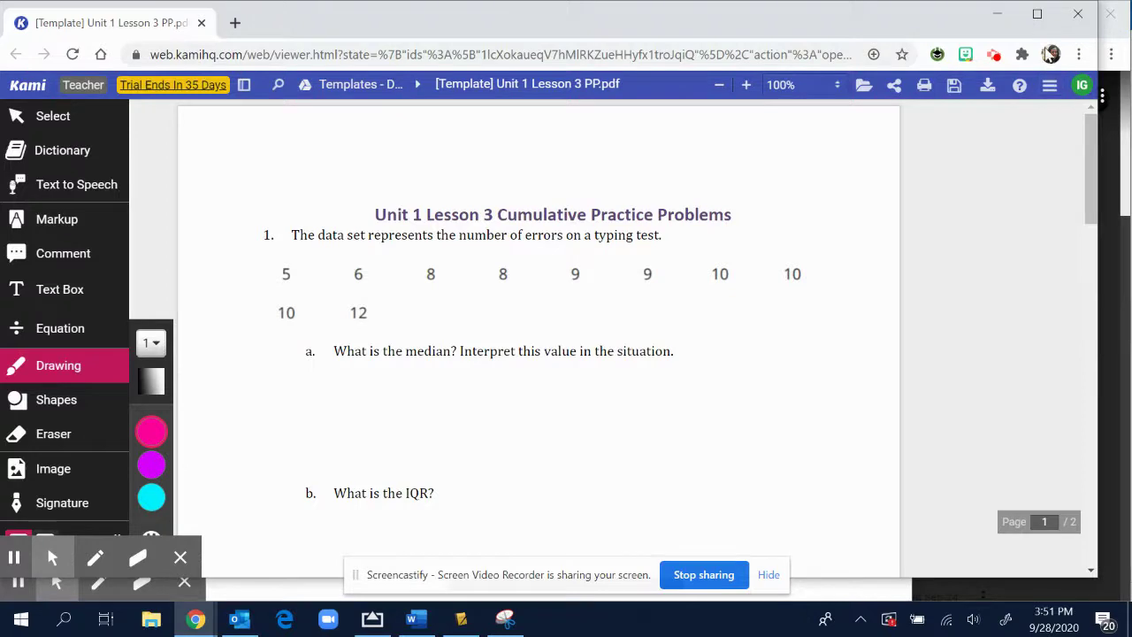
drag(910, 28, 919, 33)
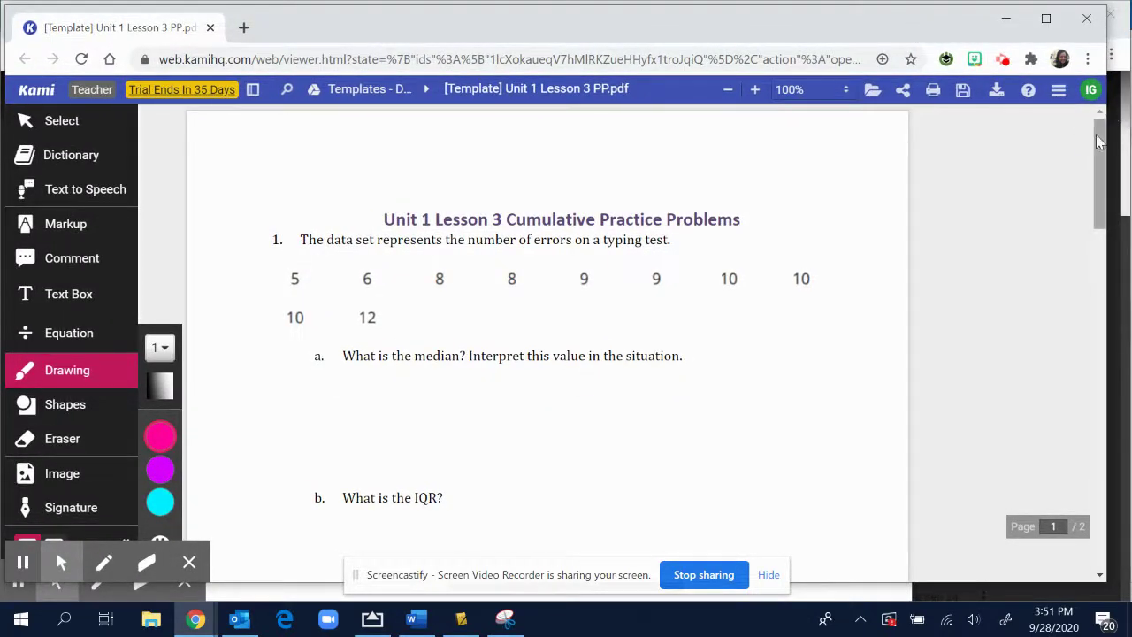
drag(1106, 141, 475, 142)
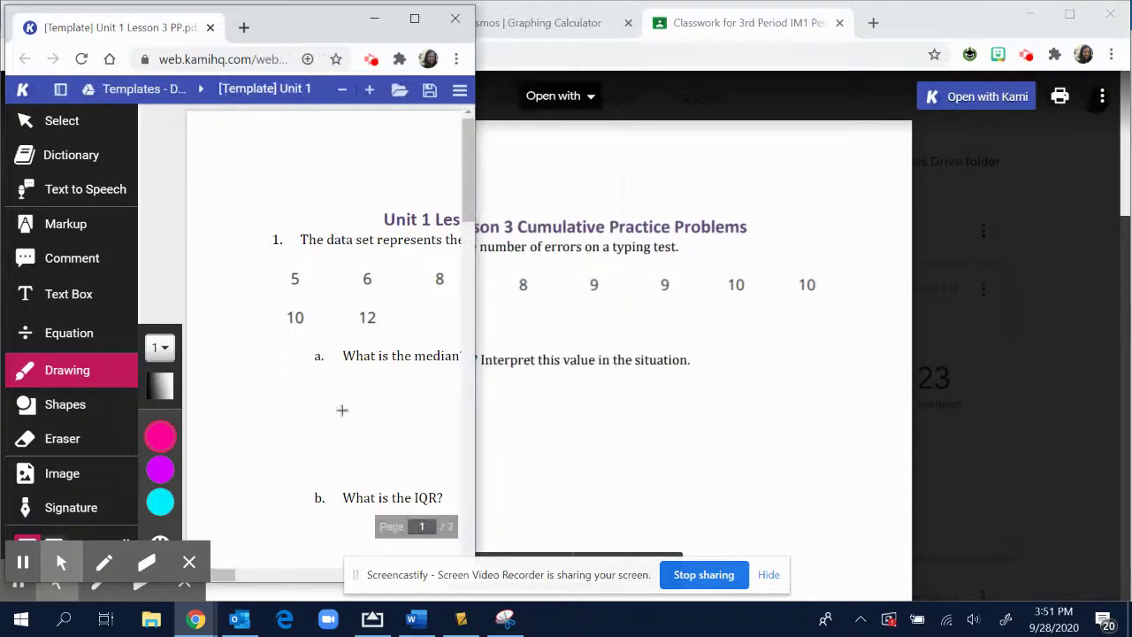
drag(344, 35, 1023, 7)
click(1070, 13)
drag(296, 30, 916, 25)
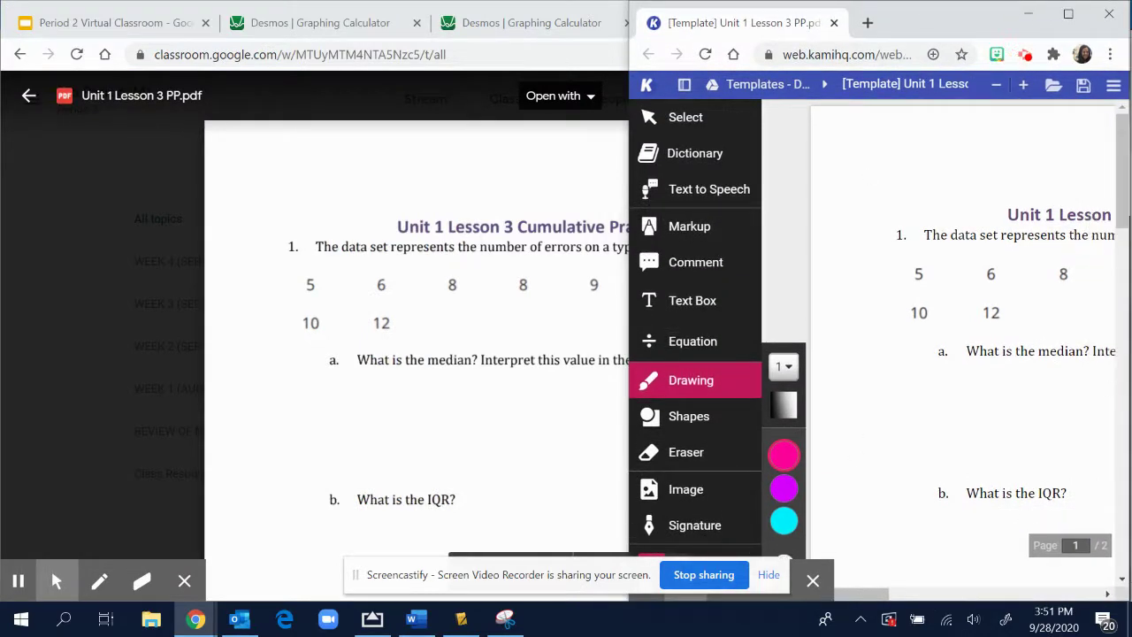
mouse_move(872, 594)
mouse_down()
mouse_move(894, 594)
mouse_move(867, 594)
mouse_up()
Close the PDF preview, switch to the Desmos graphing calculator and narrow its window to sit beside the worksheet
click(148, 212)
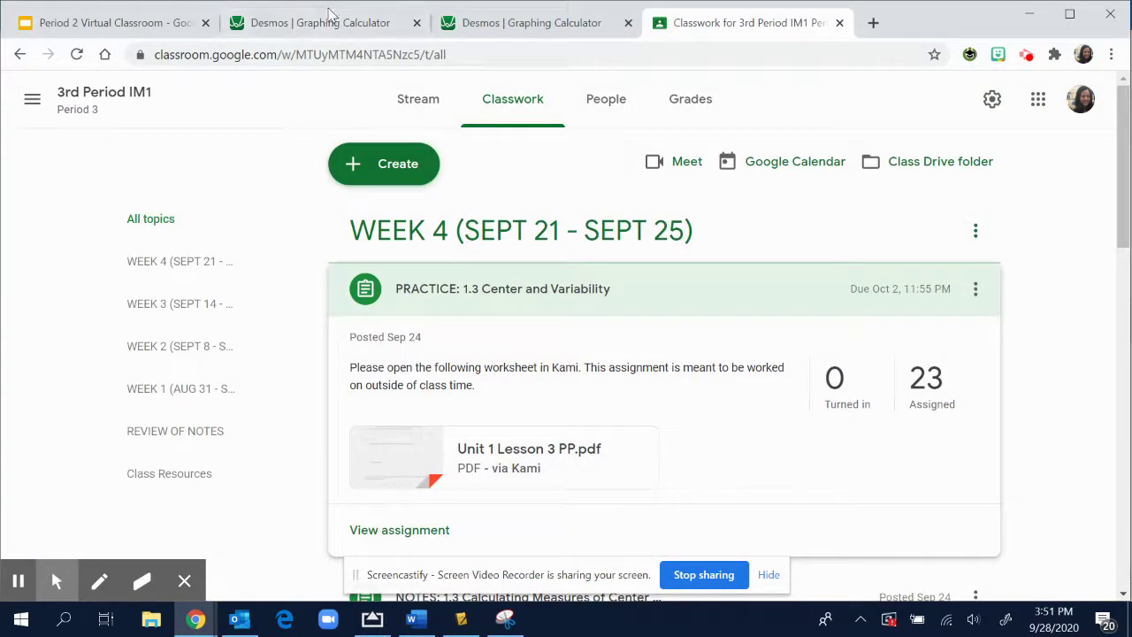
click(292, 28)
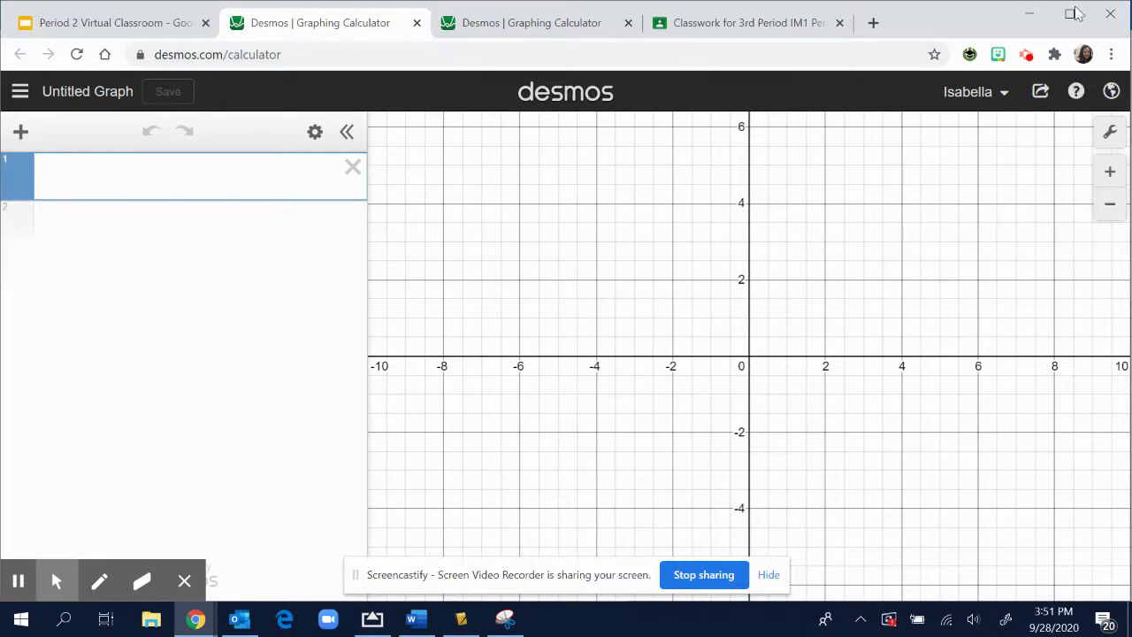
click(1070, 13)
click(1070, 8)
drag(927, 155, 638, 355)
drag(507, 24, 505, 25)
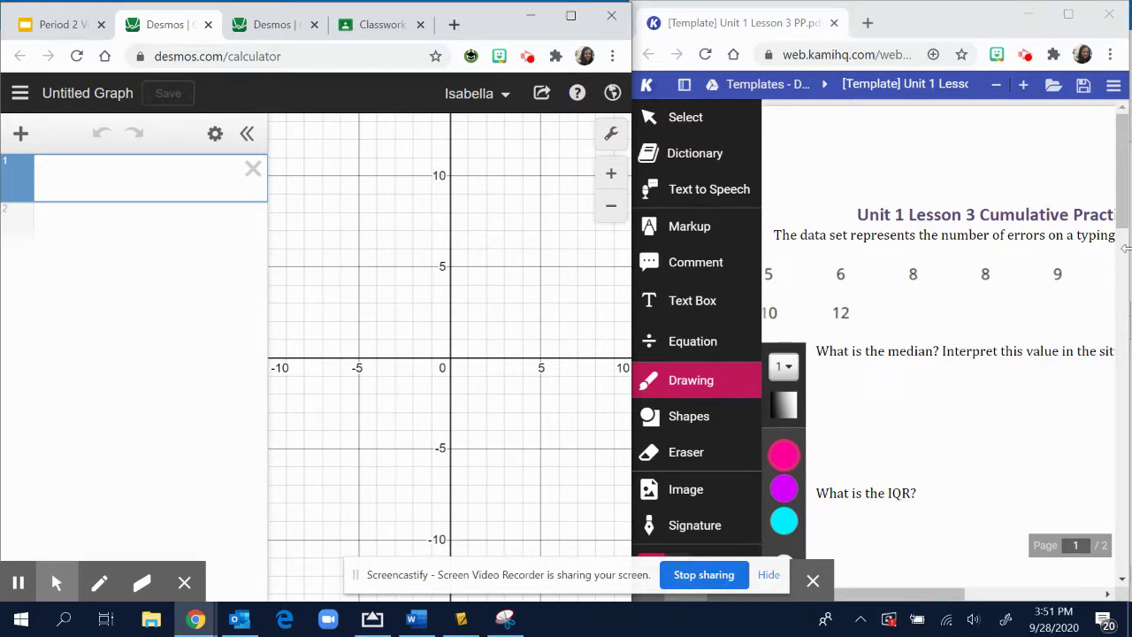
Activate Kami's Text Box tool and widen the worksheet window to show question 4's whole weekly wages dot plot
click(689, 304)
scroll(890, 309, down, 1)
mouse_move(794, 356)
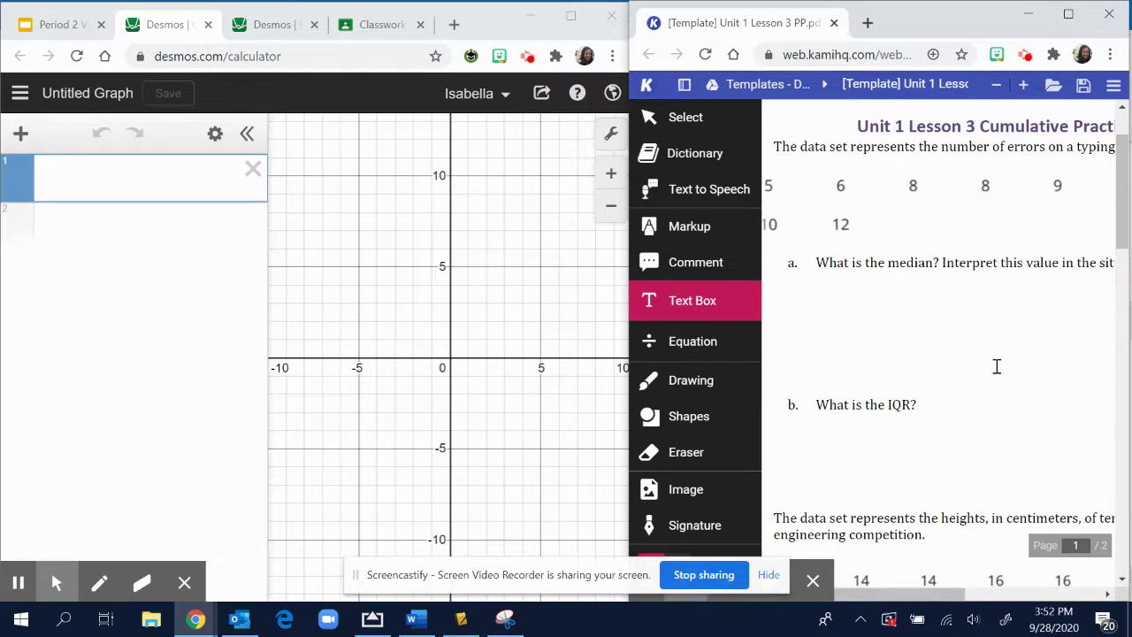
mouse_move(941, 595)
mouse_down()
mouse_move(911, 605)
mouse_move(935, 607)
mouse_up()
scroll(935, 400, down, 8)
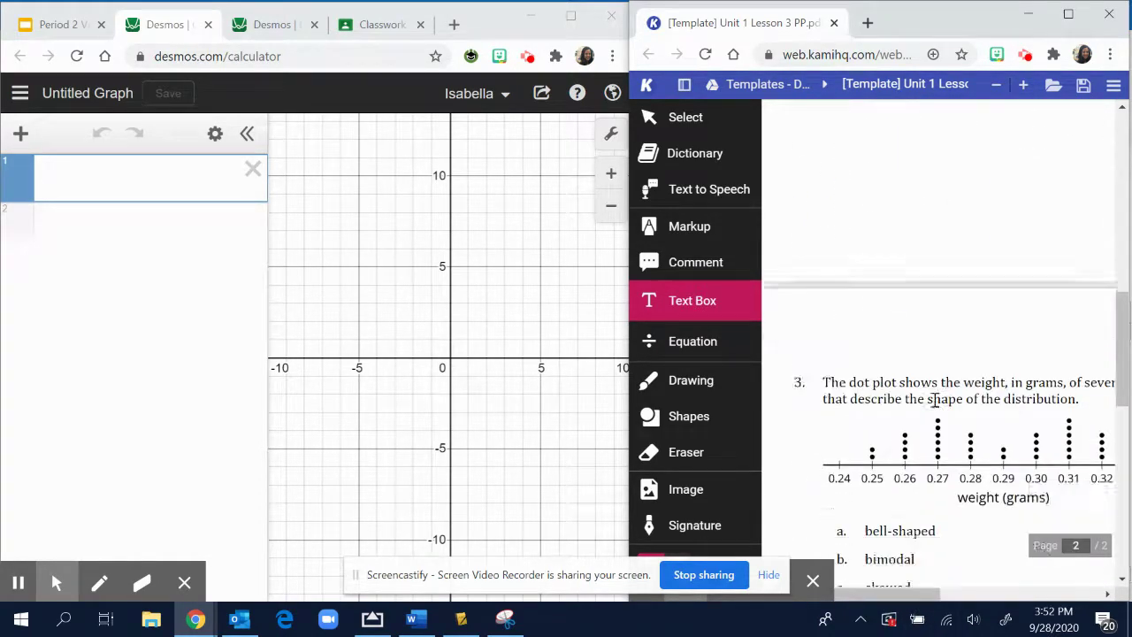
scroll(935, 400, down, 5)
drag(907, 594, 929, 605)
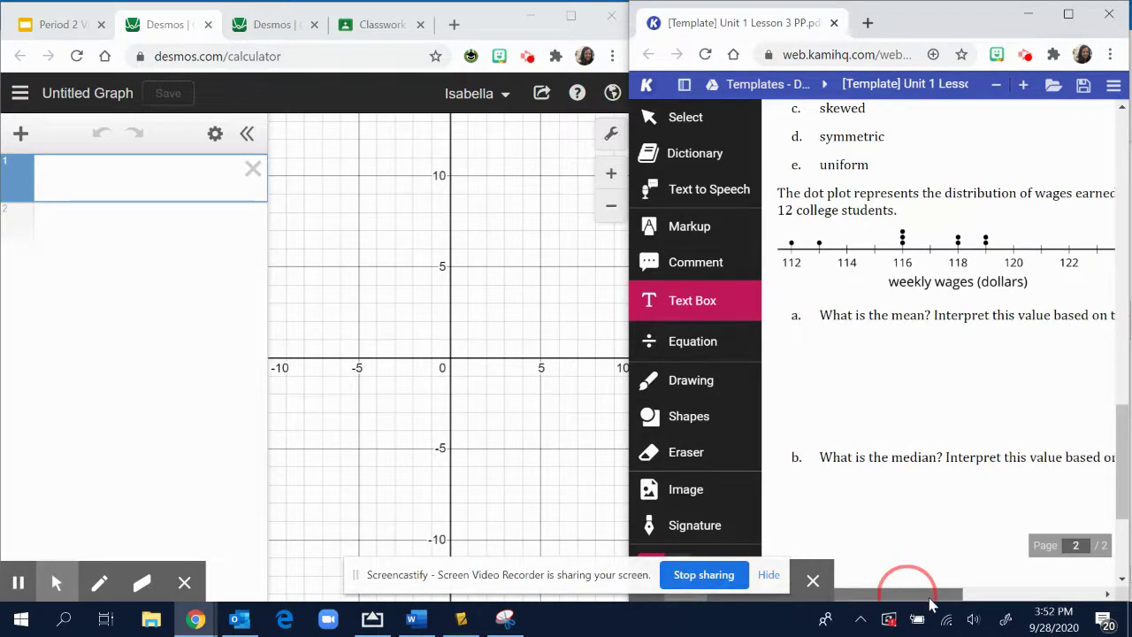
drag(822, 197, 962, 206)
click(1066, 216)
drag(945, 595, 947, 622)
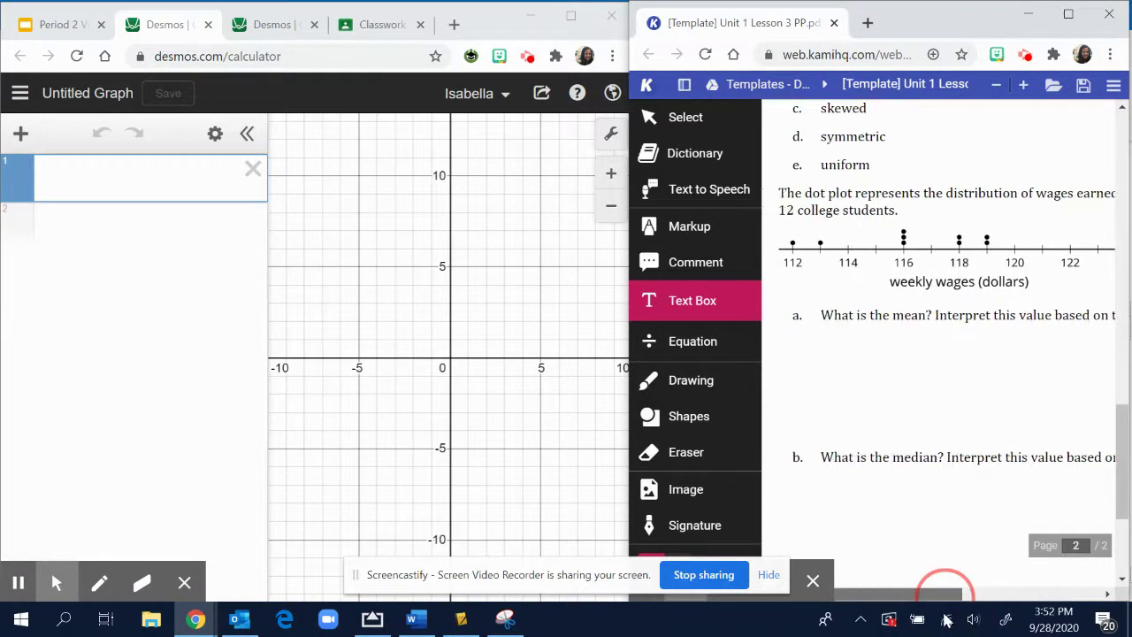
double_click(785, 212)
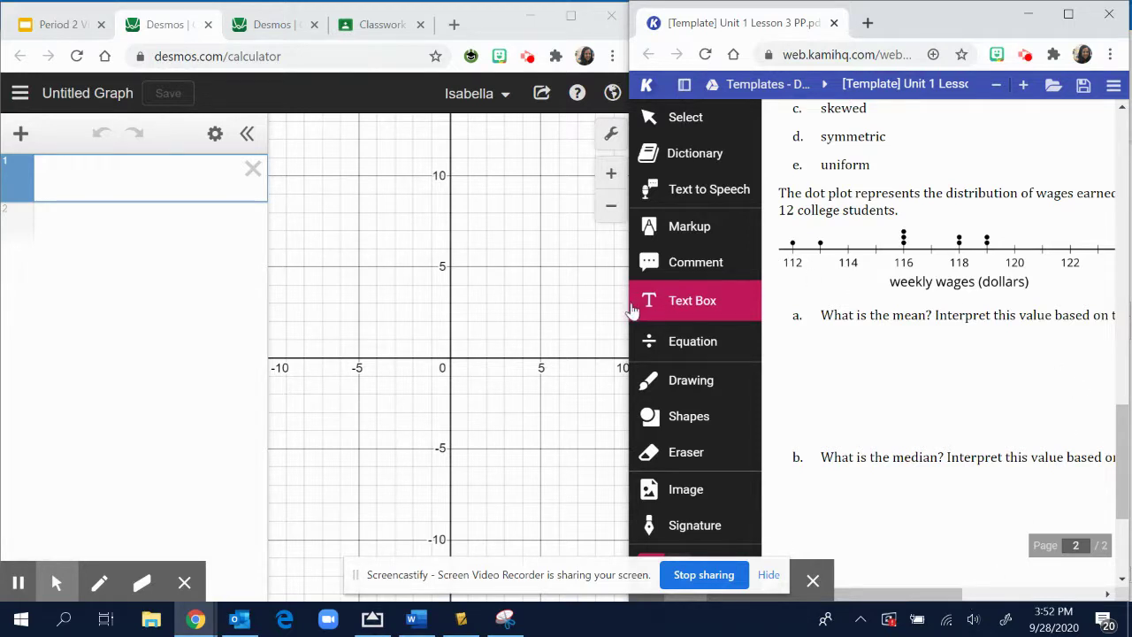
drag(627, 303, 503, 317)
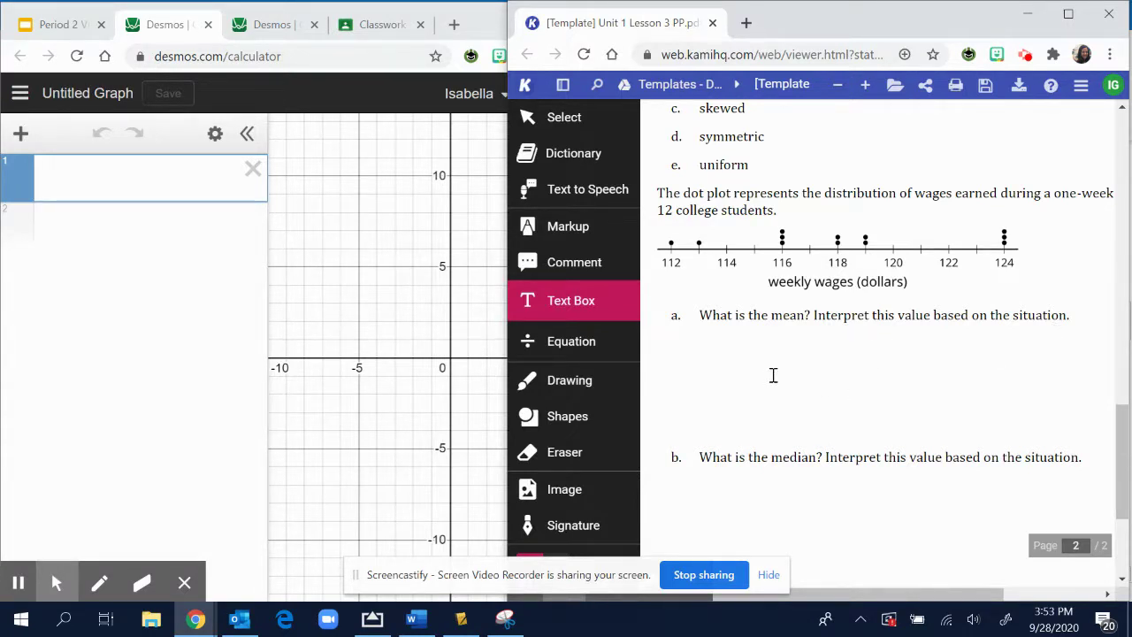
Insert a table as the first item in the Desmos expression list
click(61, 175)
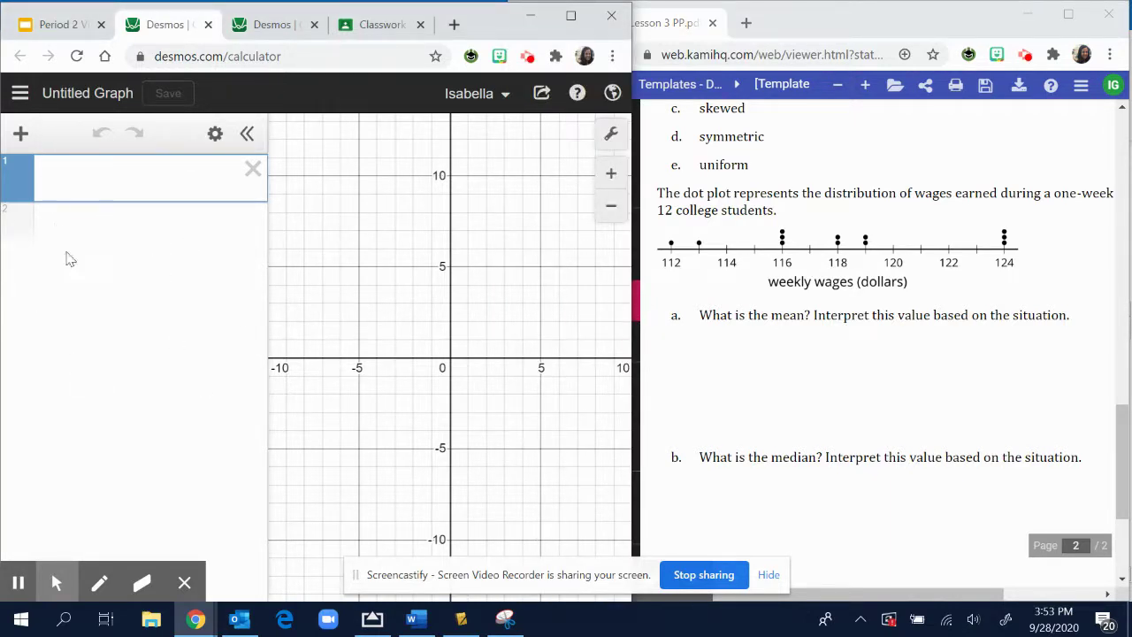
click(38, 163)
click(20, 134)
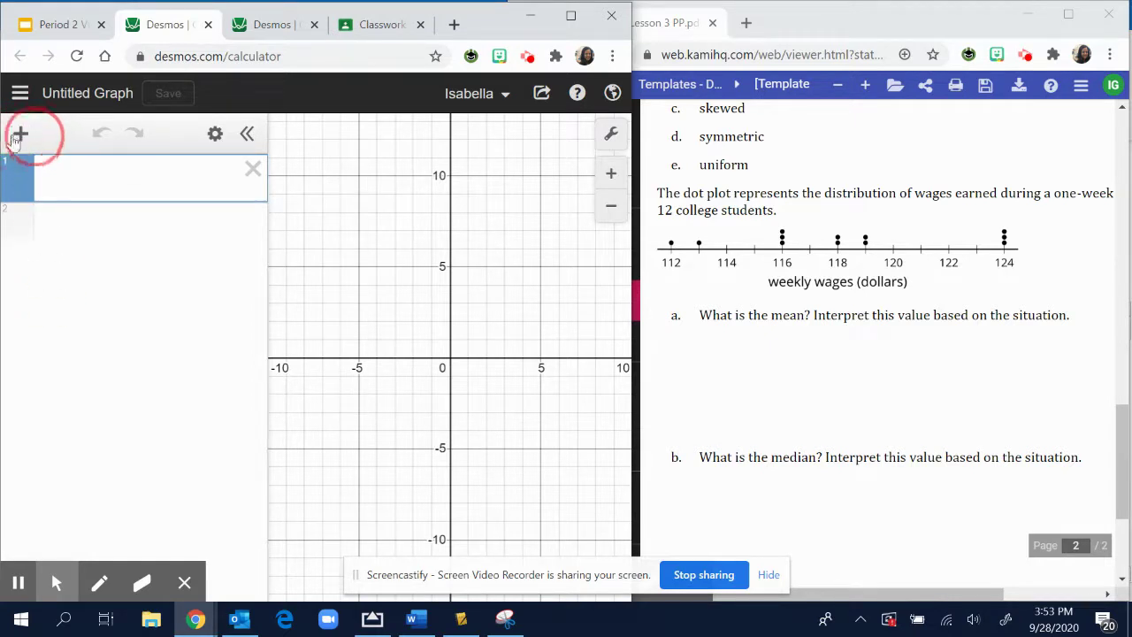
click(20, 133)
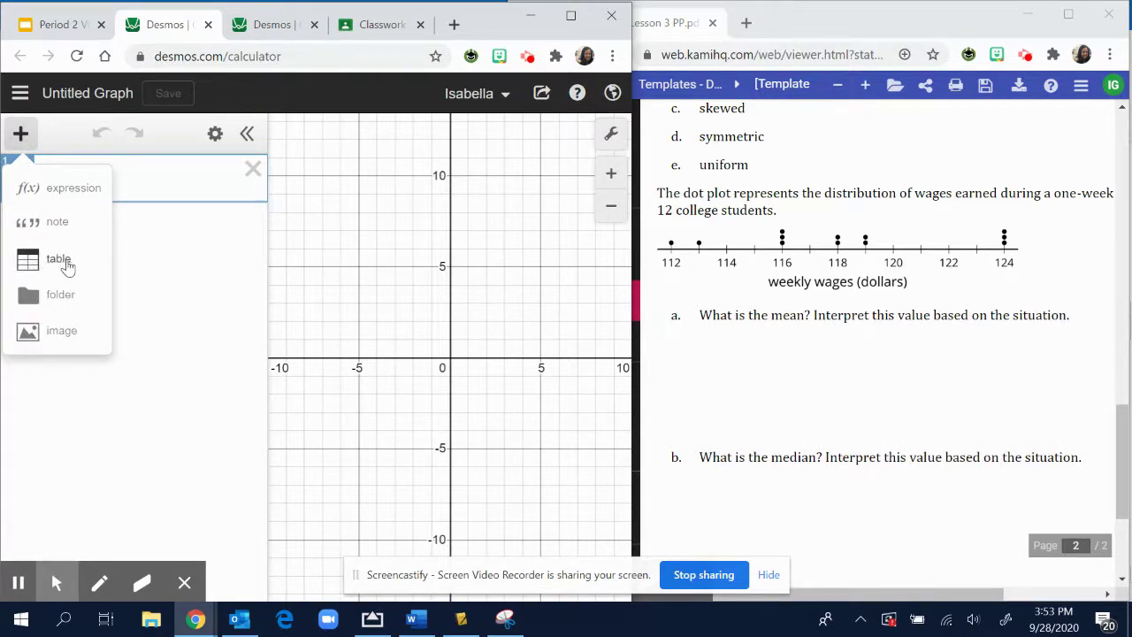
click(66, 261)
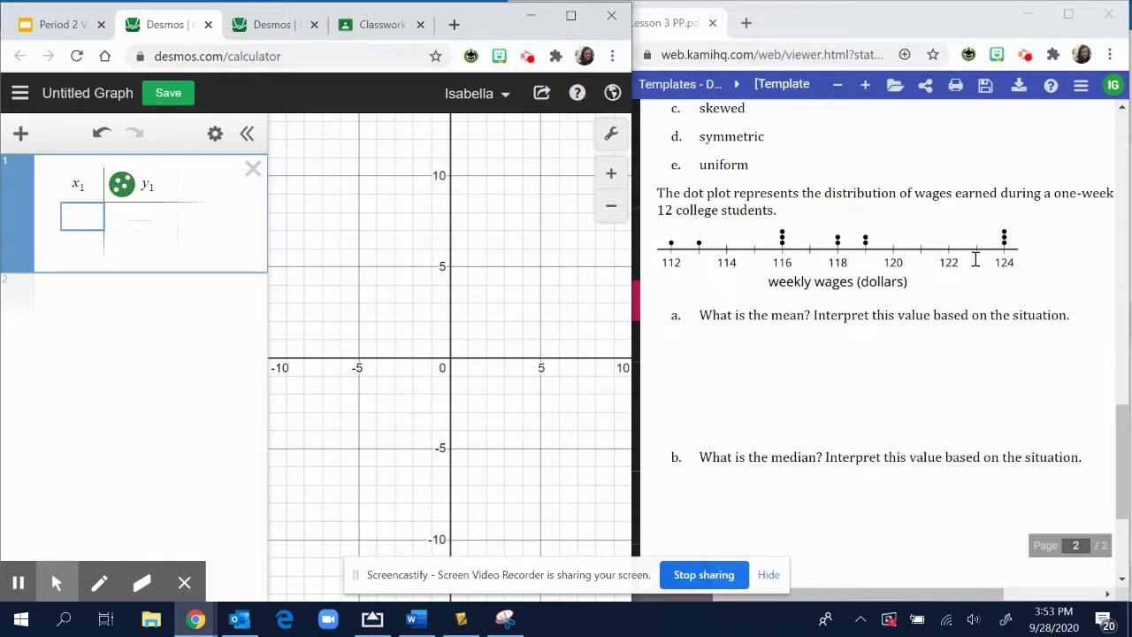
Enter the first five weekly wages in the table's x1 column: 112, 113, 116, 116 and 116
click(83, 216)
text(112)
key(Return)
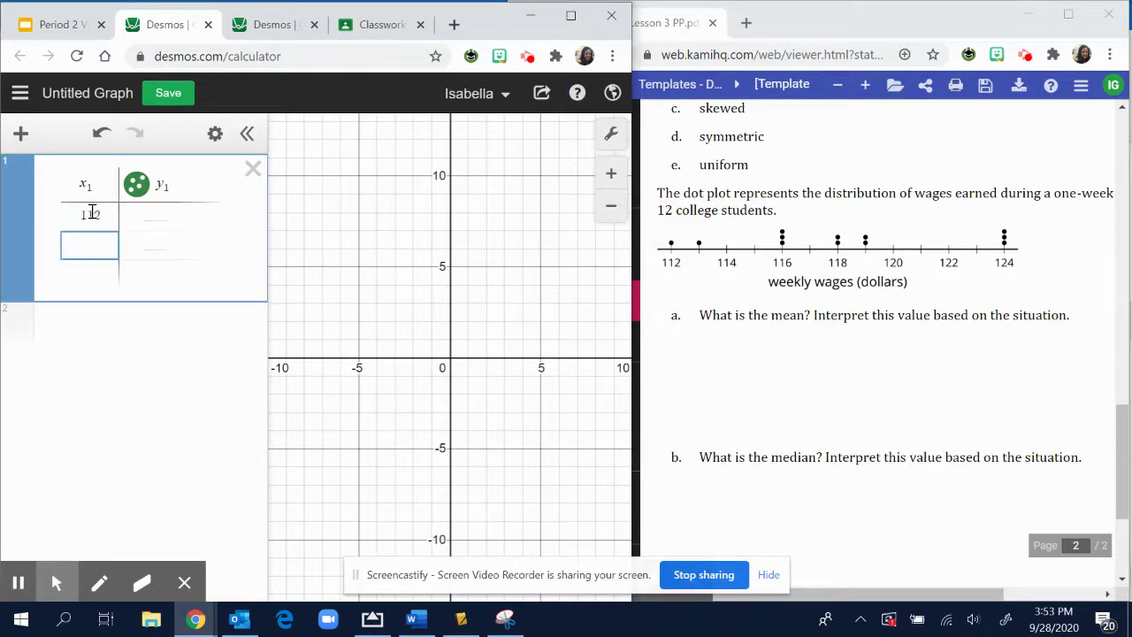
text(113)
key(Return)
text(116)
key(Return)
text(116)
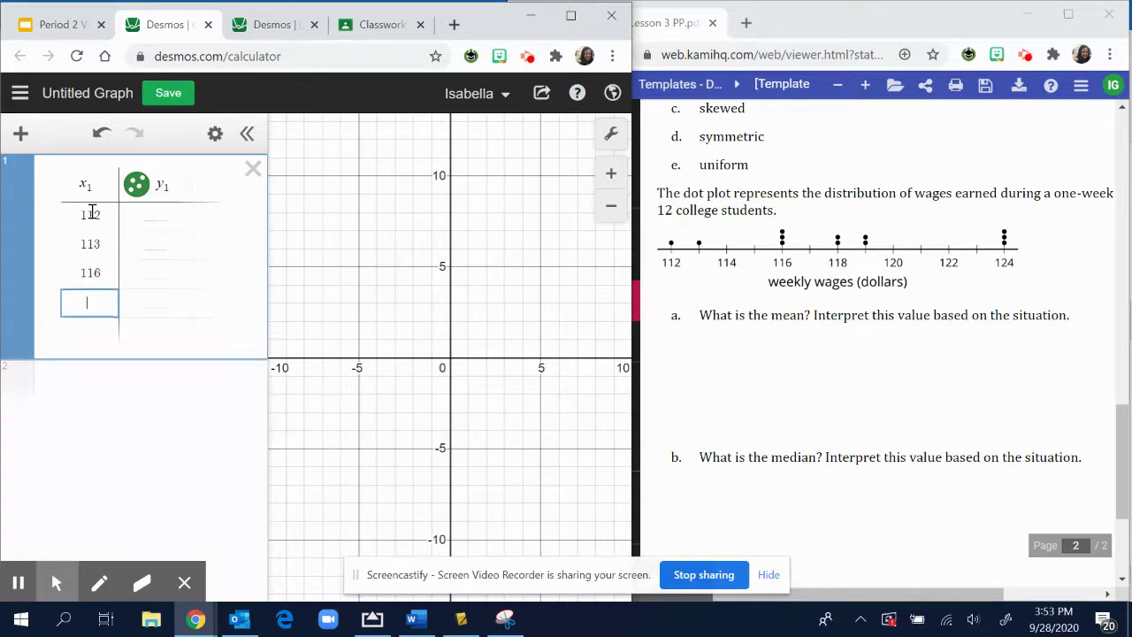
key(Return)
text(116)
key(Return)
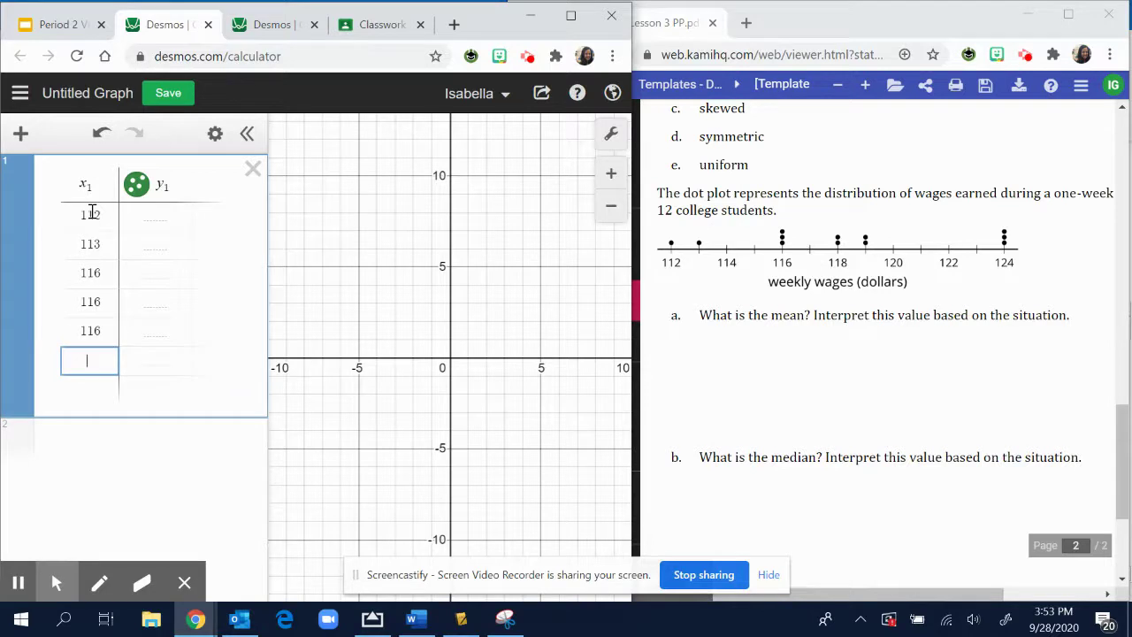
Continue the x1 column with the remaining wages: 118, 118, 119, 119, 124, 124 and 124
key(Return)
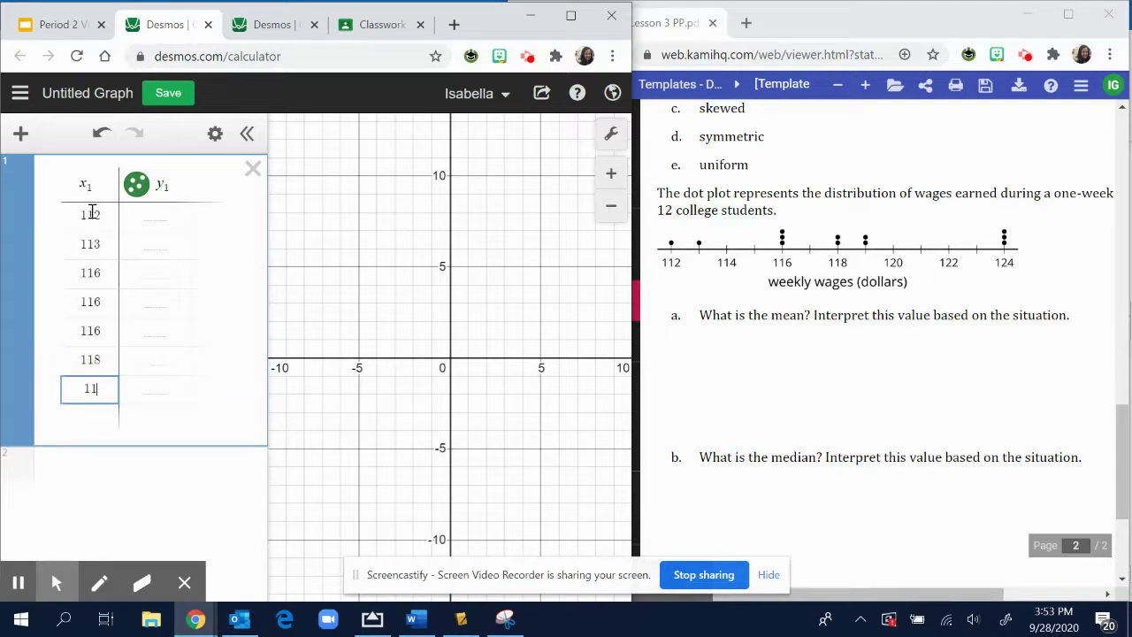
key(Return)
text(119)
key(Return)
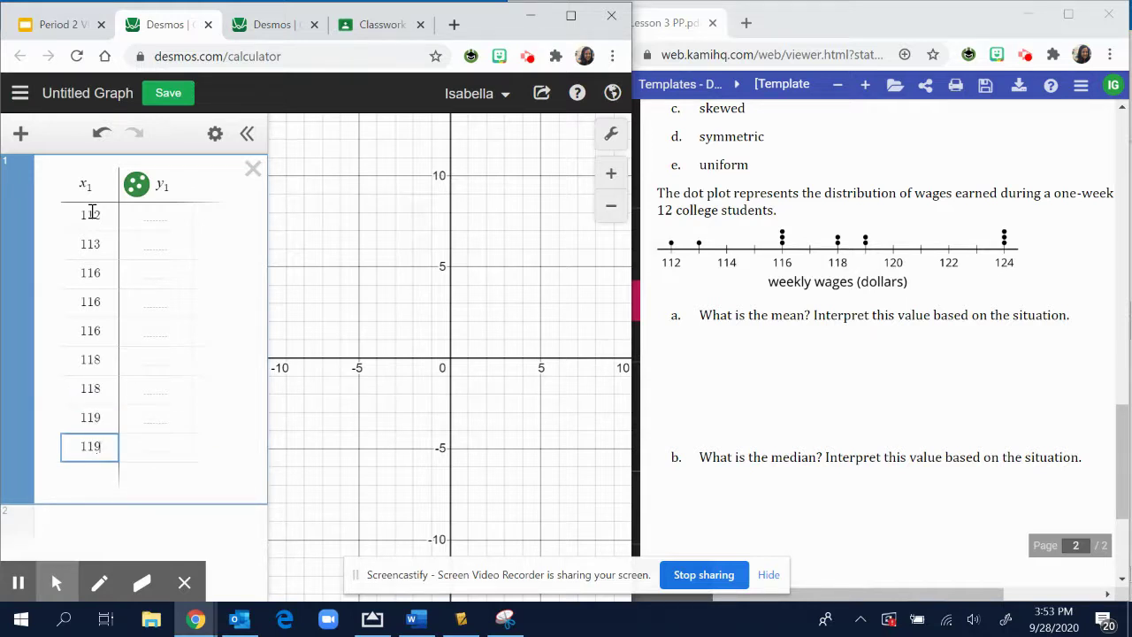
key(Return)
text(124)
key(Return)
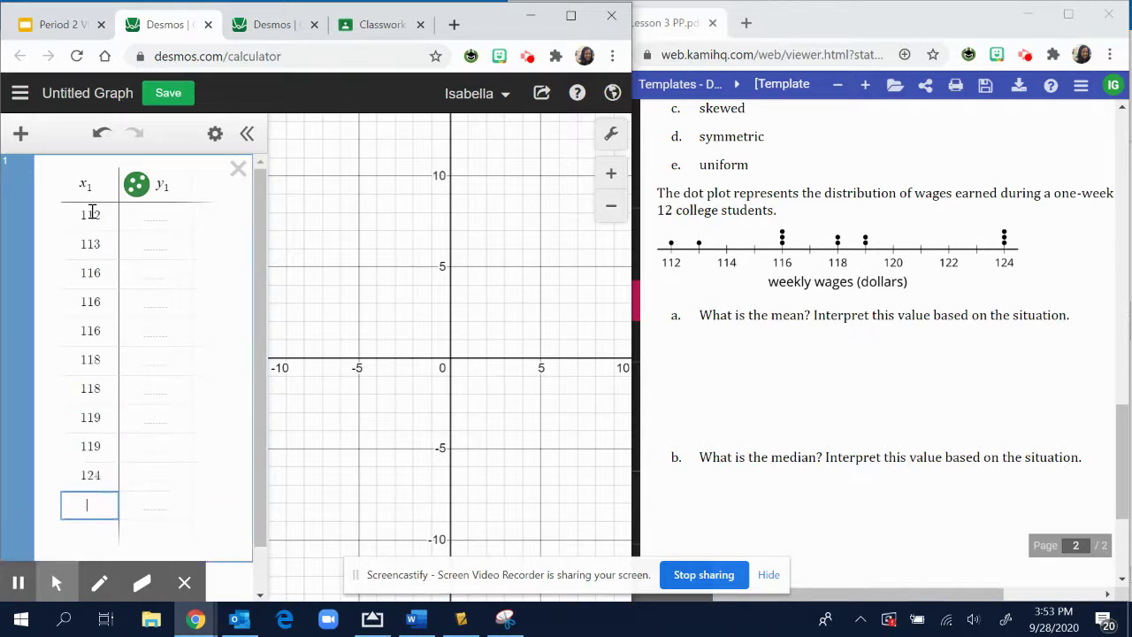
key(Return)
text(124)
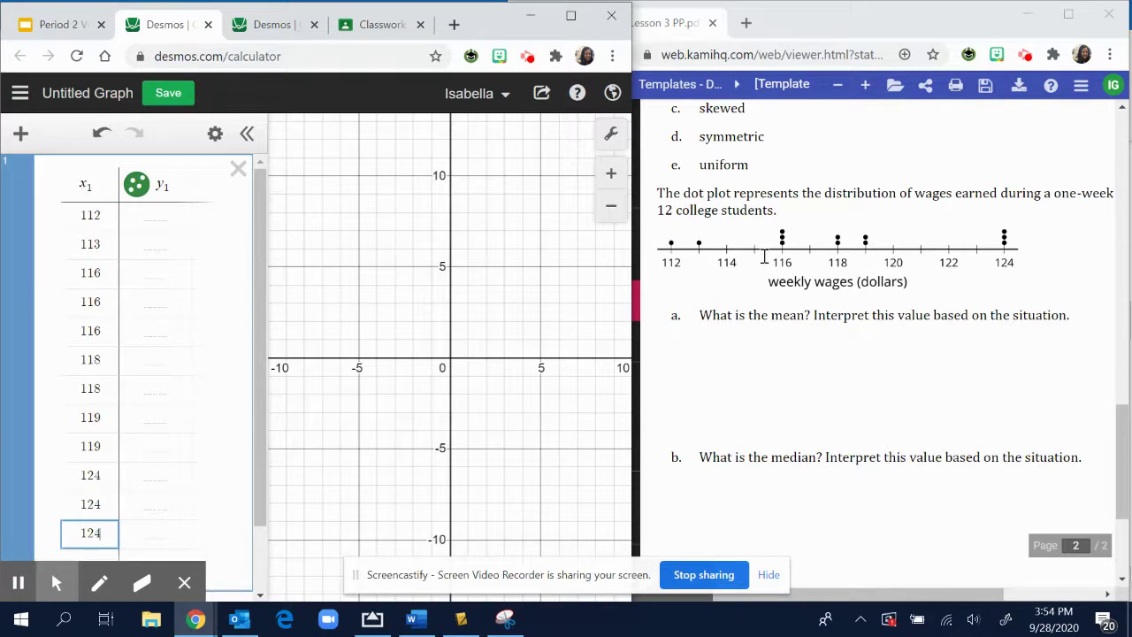
Insert the dotplot function in a new expression below the wages table
scroll(133, 405, down, 2)
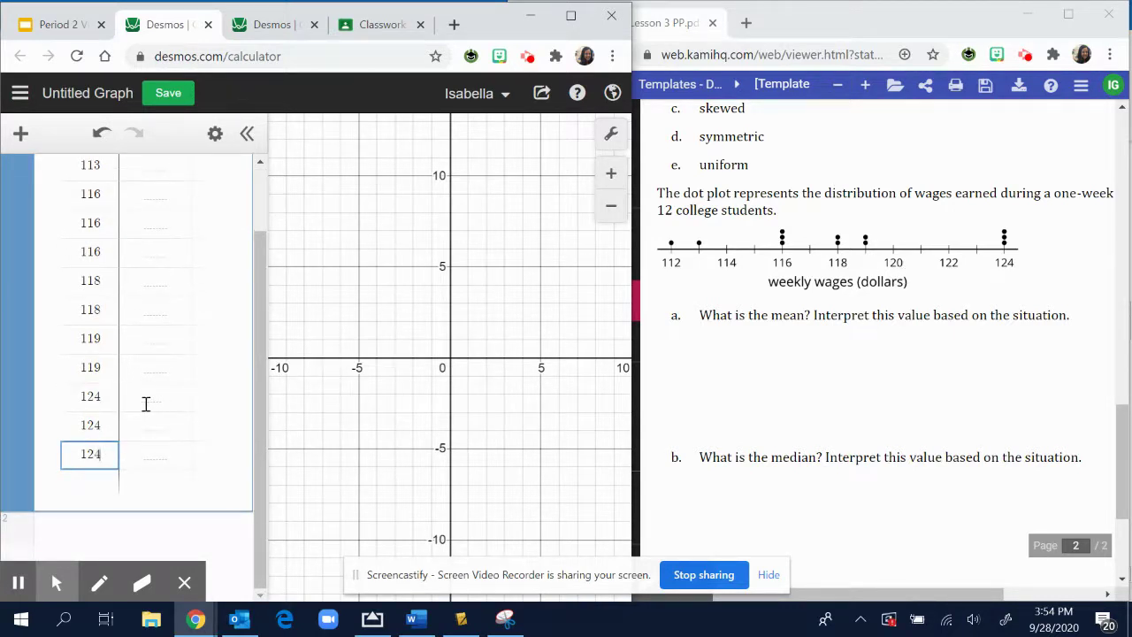
click(70, 536)
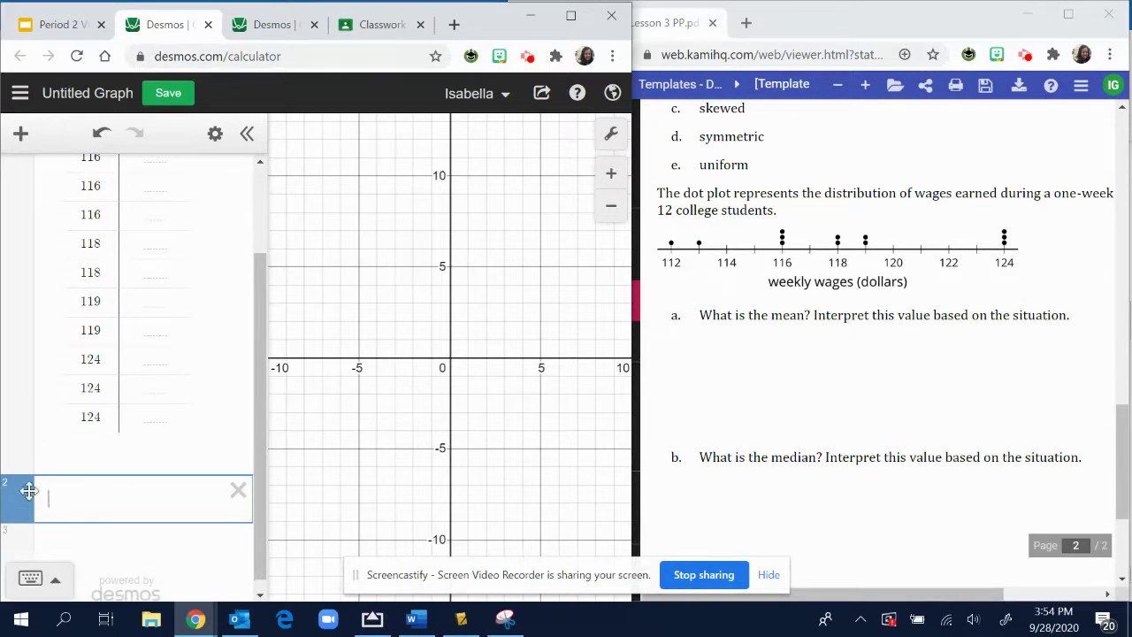
click(45, 584)
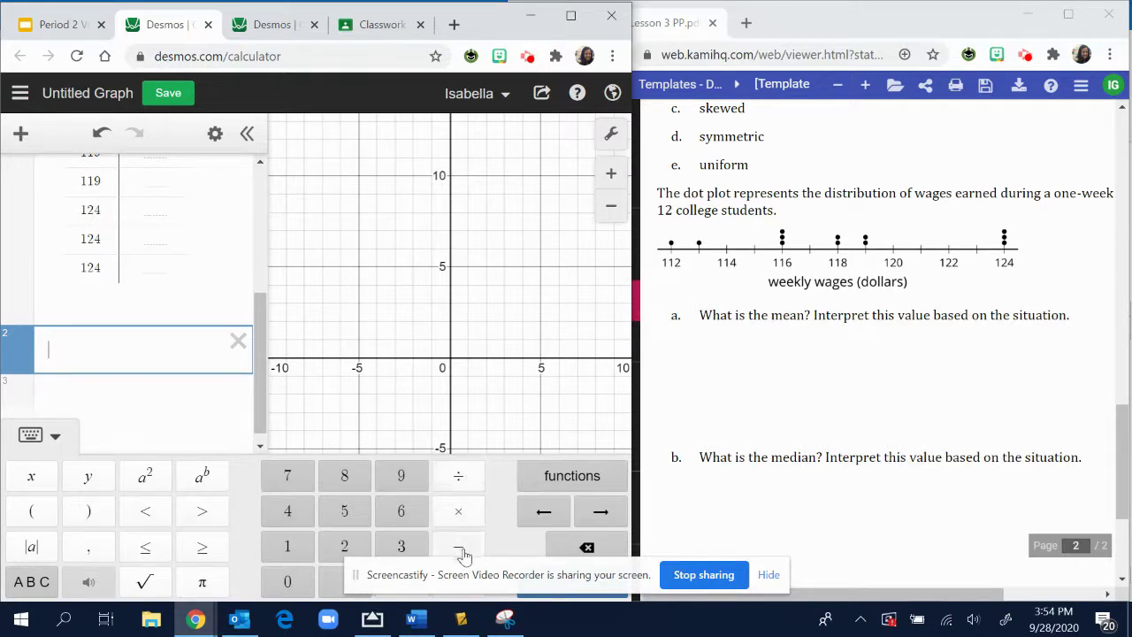
click(574, 478)
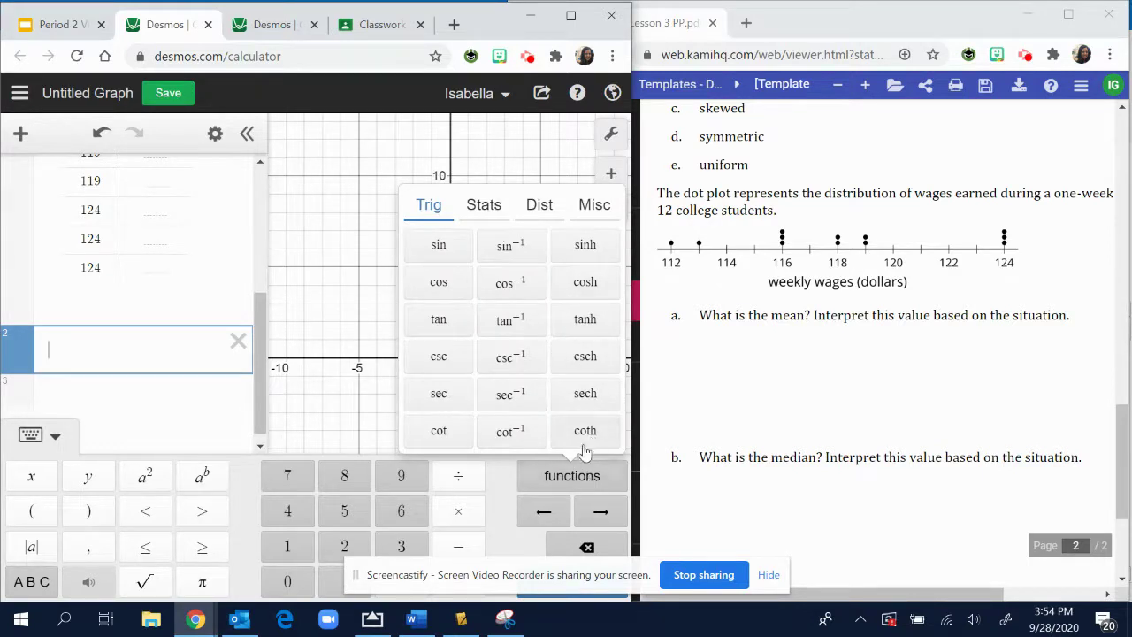
click(473, 207)
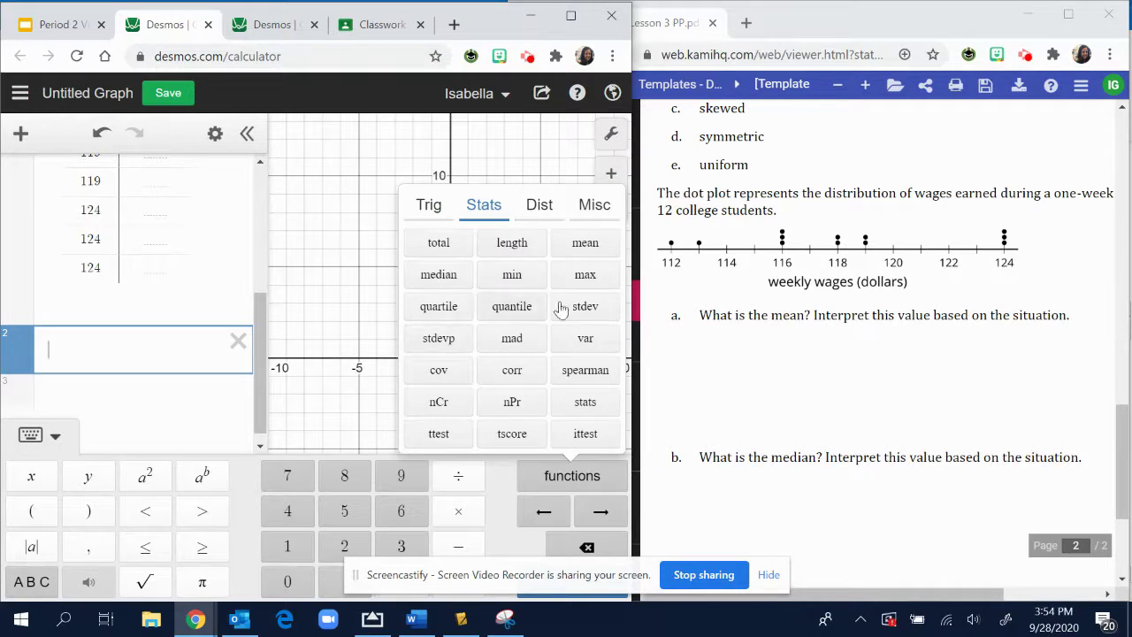
click(539, 207)
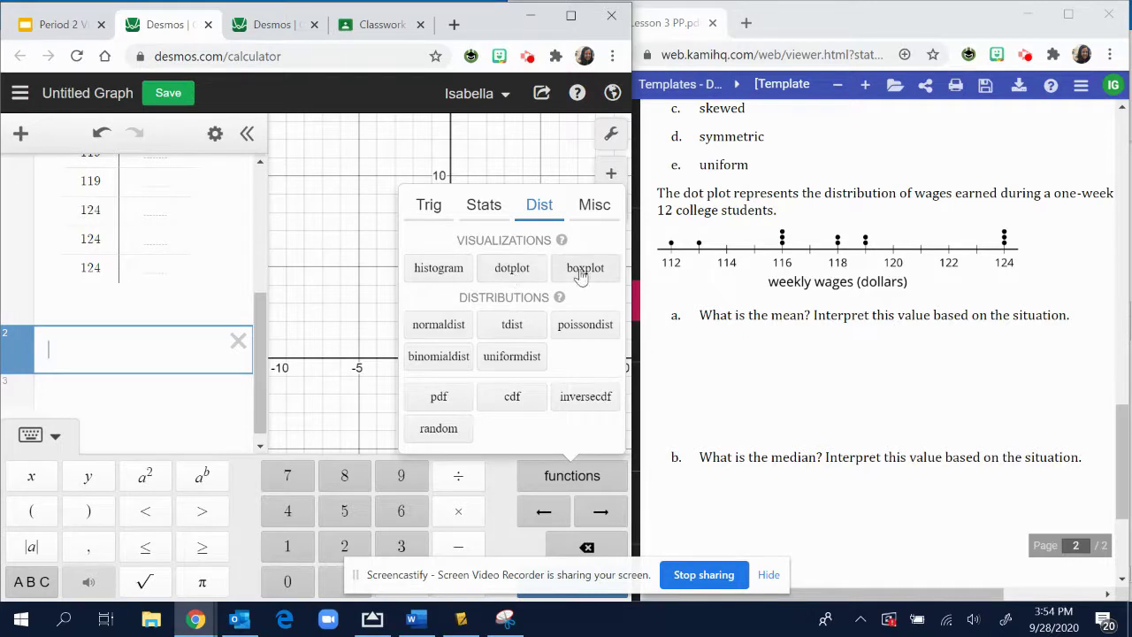
click(595, 205)
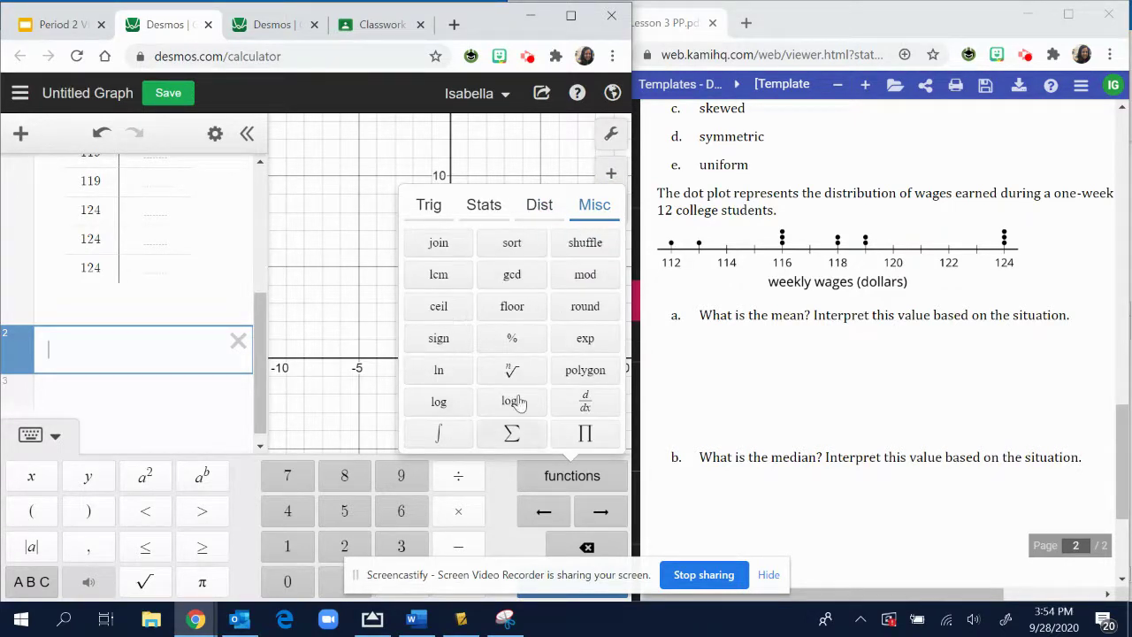
click(558, 210)
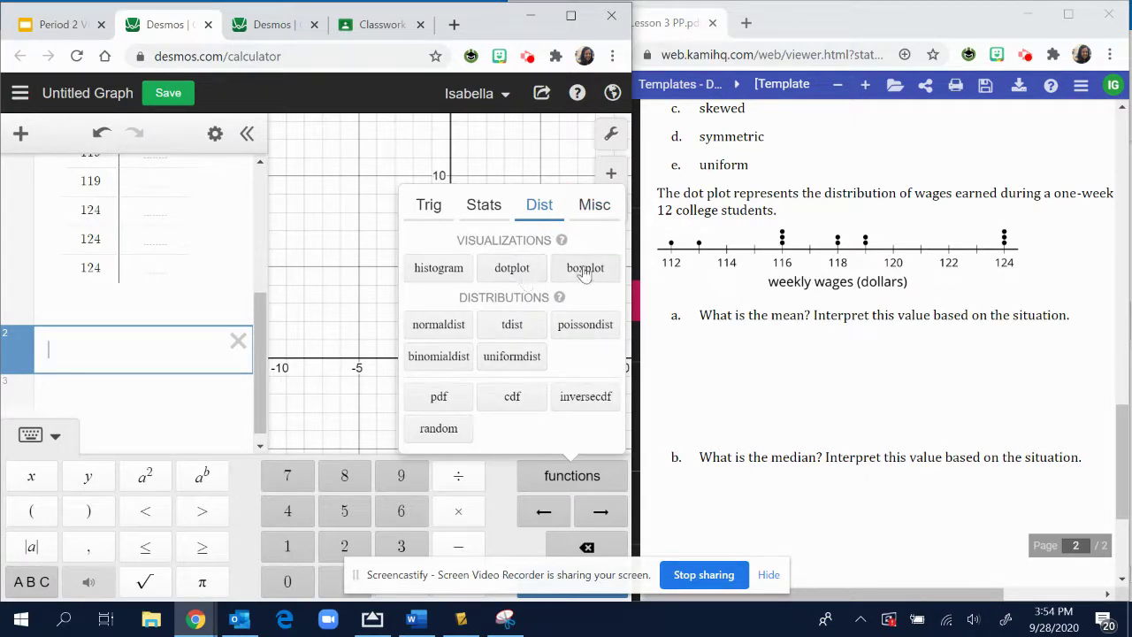
click(527, 268)
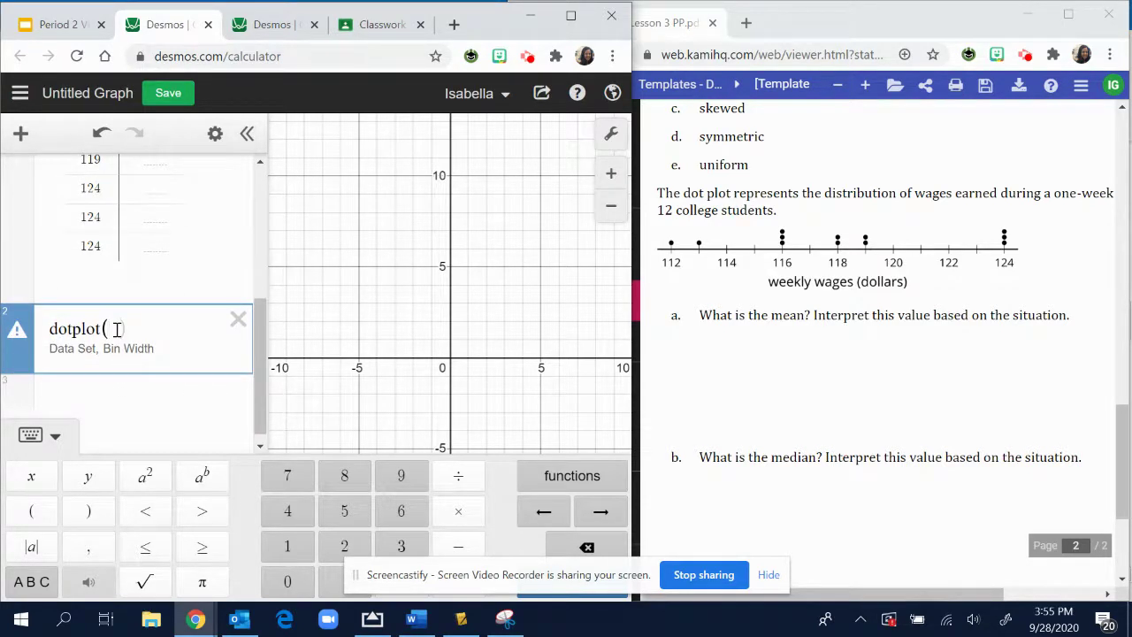
Enter the table column x1 with its subscript as the dotplot's data set
scroll(111, 340, up, 5)
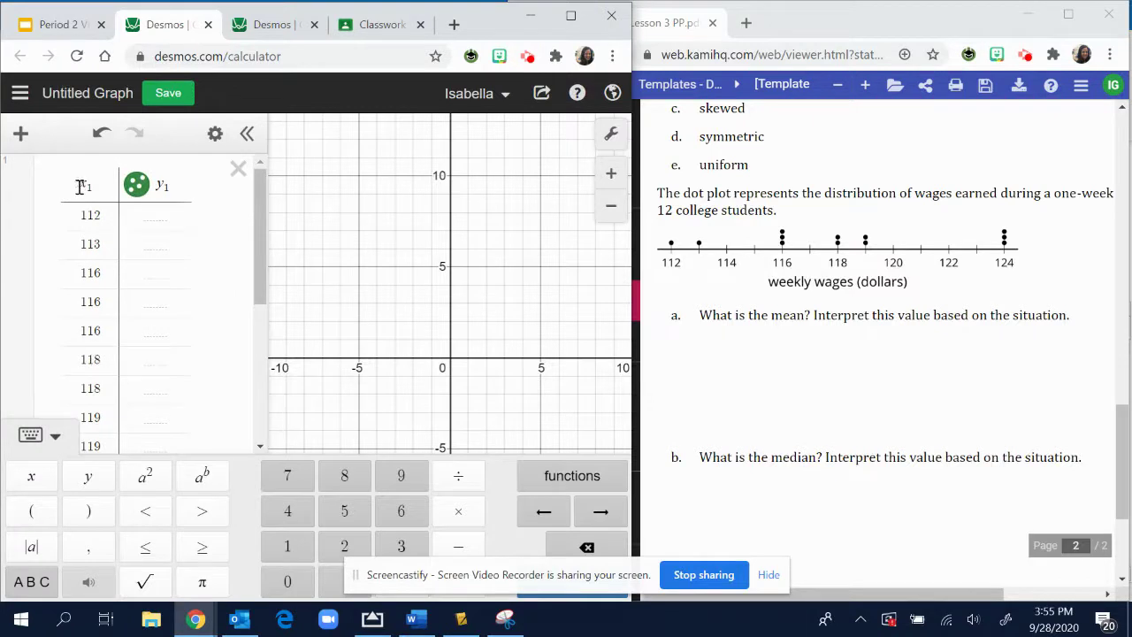
click(81, 187)
key(Down)
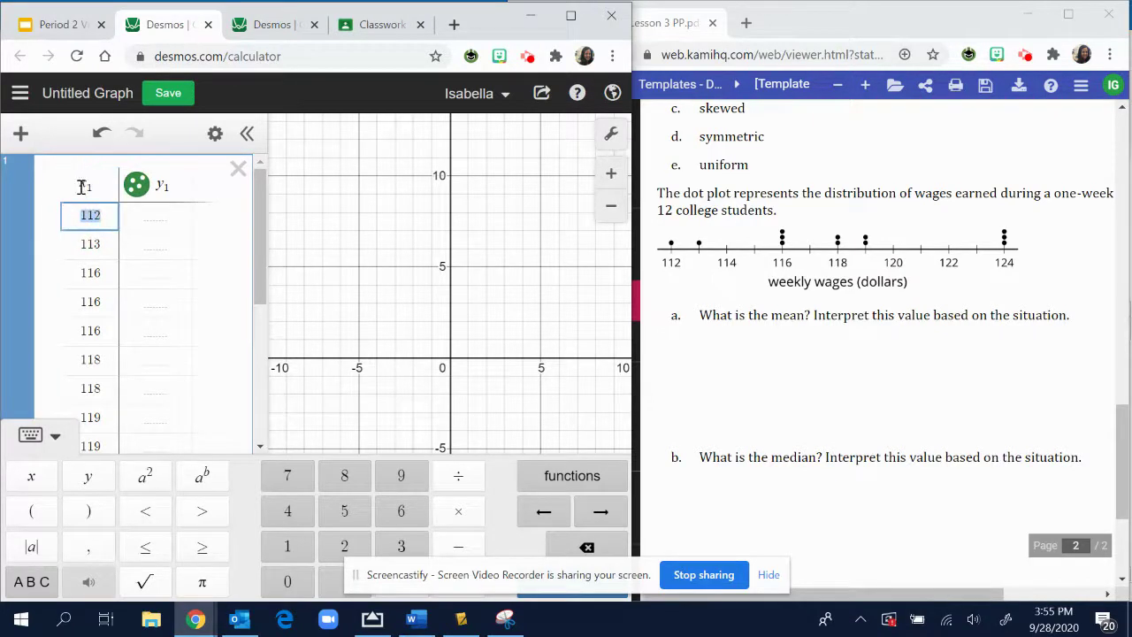
click(98, 192)
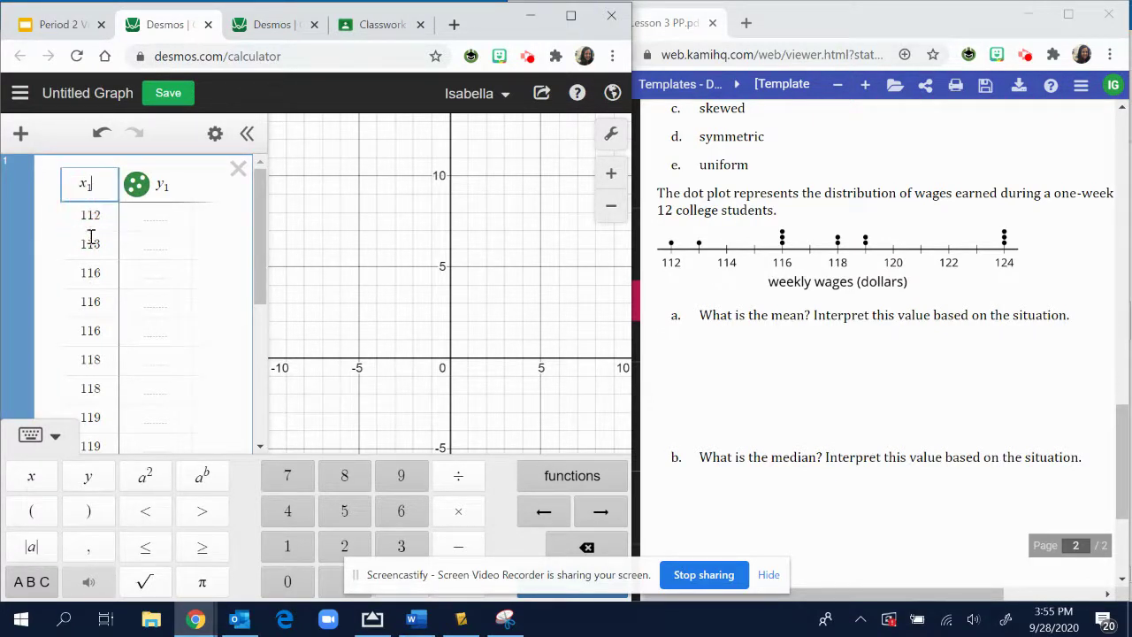
scroll(85, 342, down, 5)
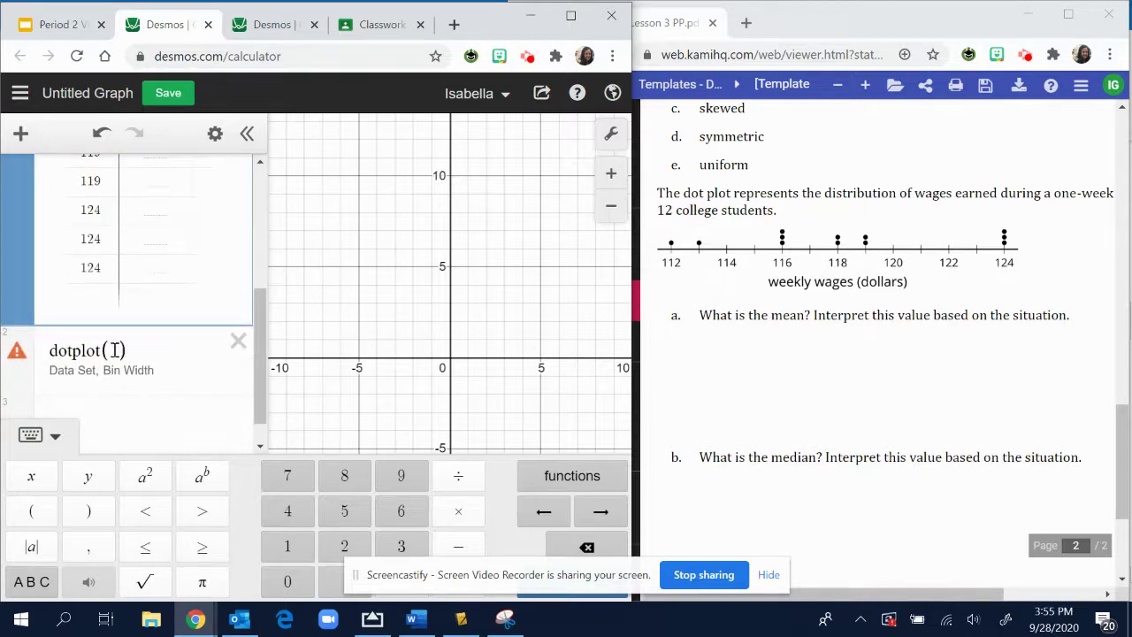
click(116, 351)
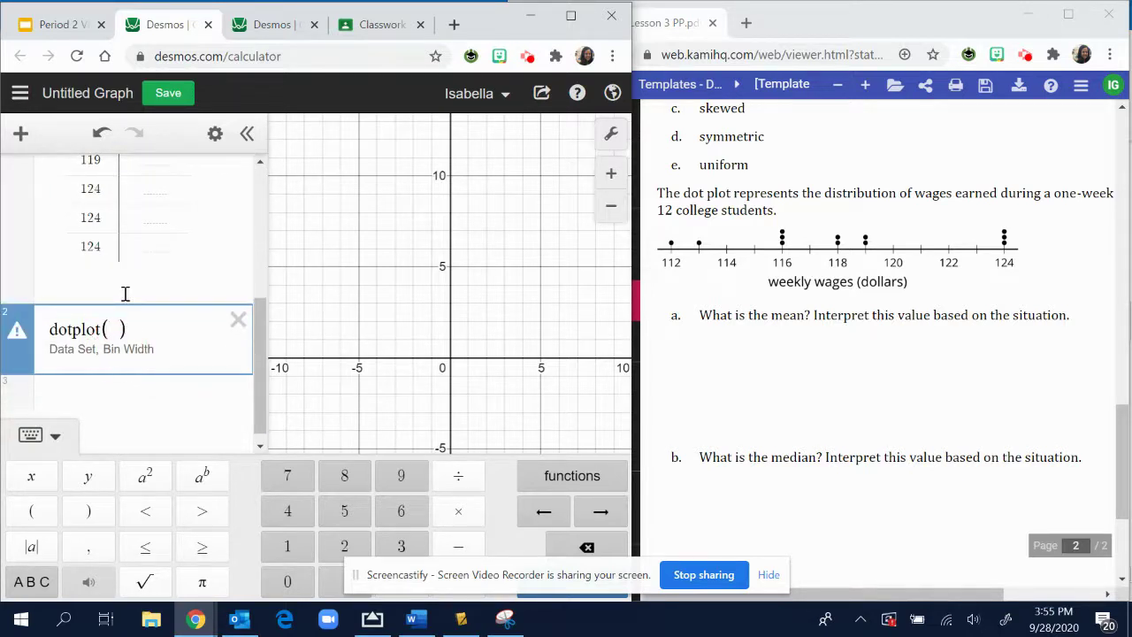
click(35, 478)
click(46, 584)
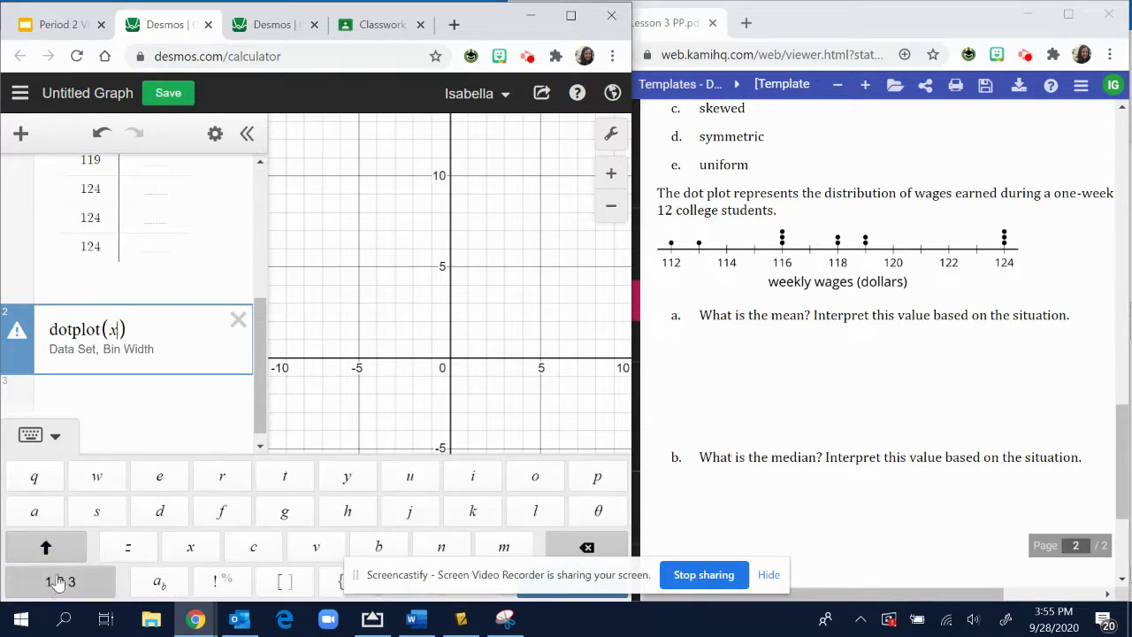
click(160, 584)
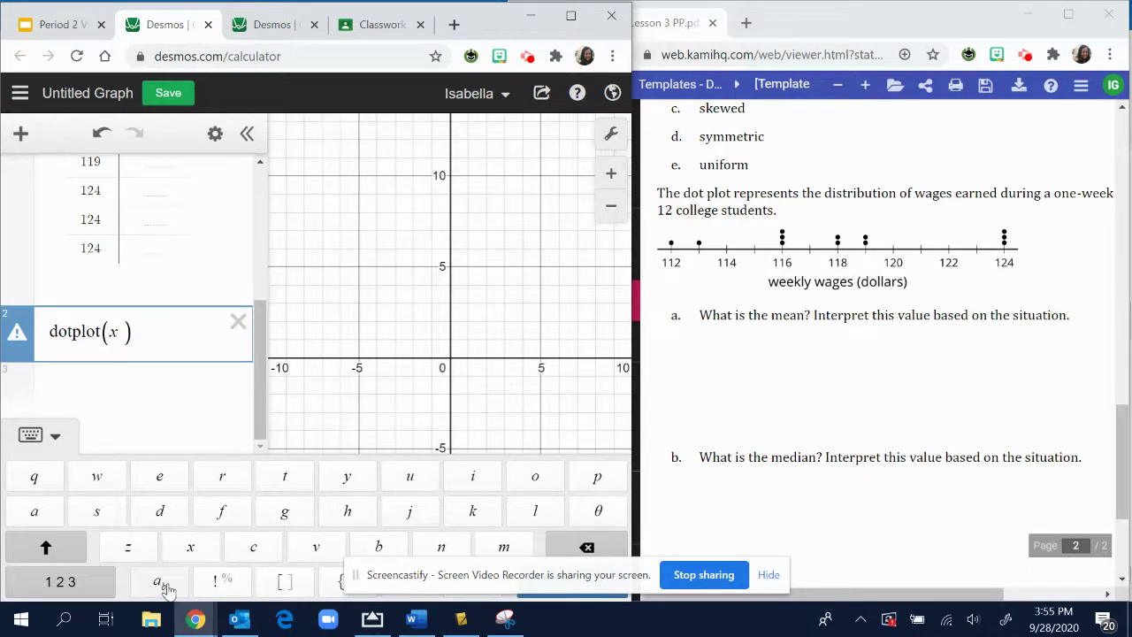
click(93, 589)
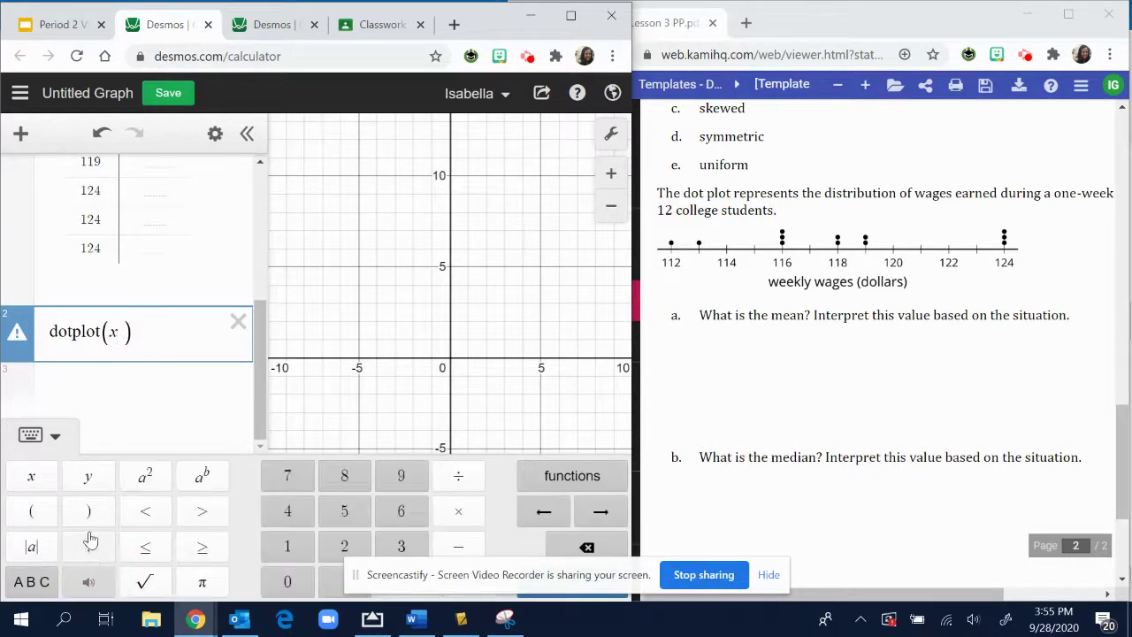
click(281, 553)
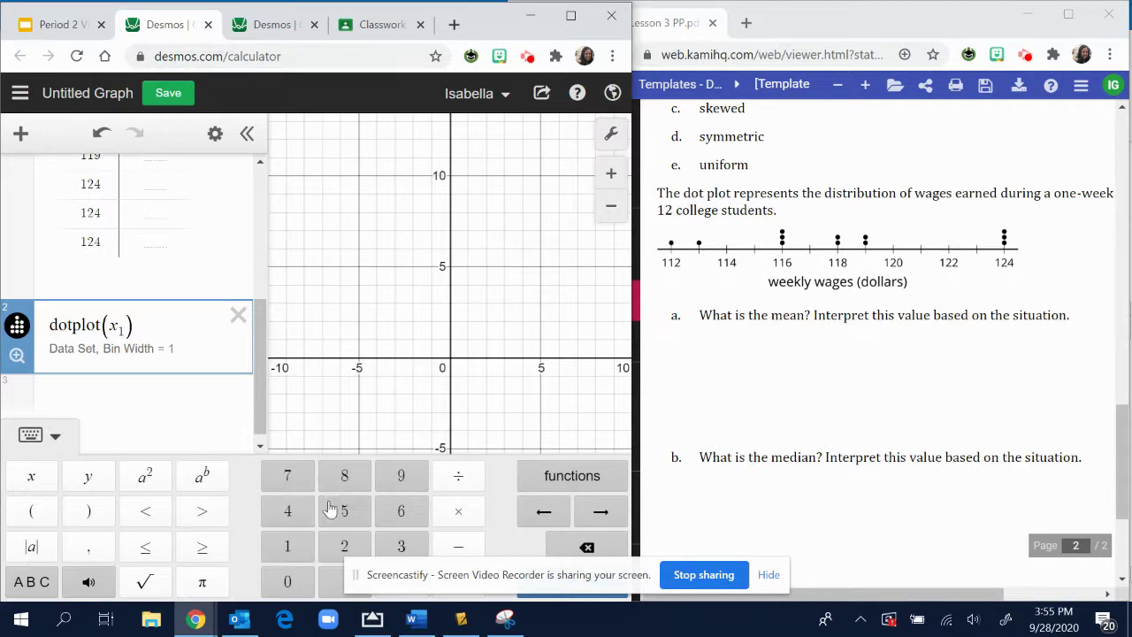
Examine the graphed dot plot of the wages from 112 to 124 close up along the x-axis
click(120, 431)
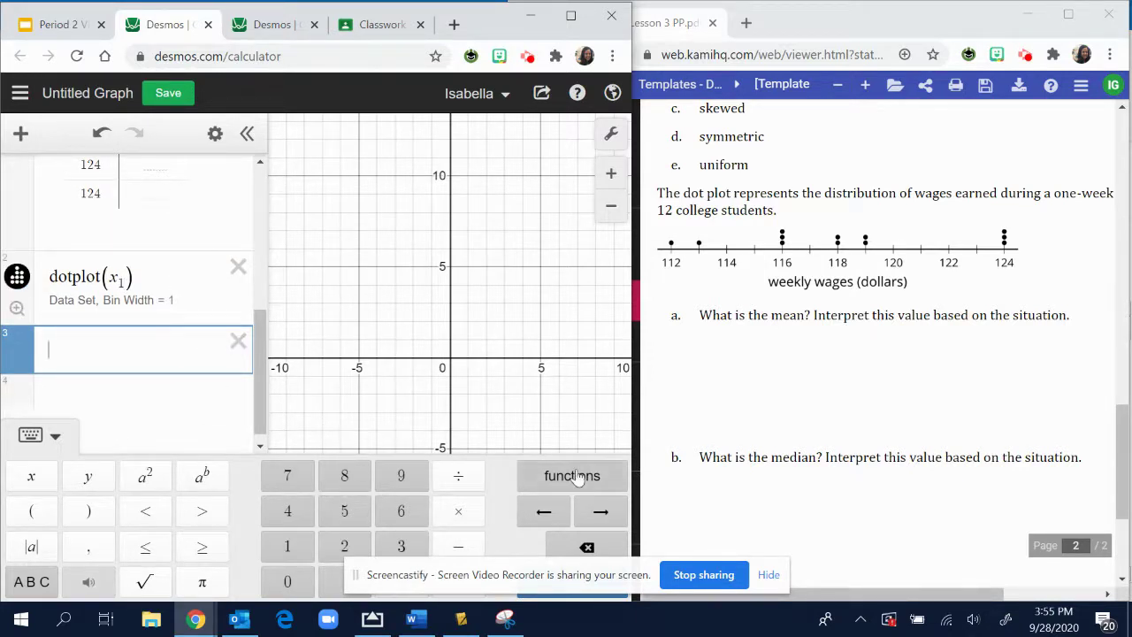
scroll(516, 389, down, 2)
scroll(497, 319, down, 3)
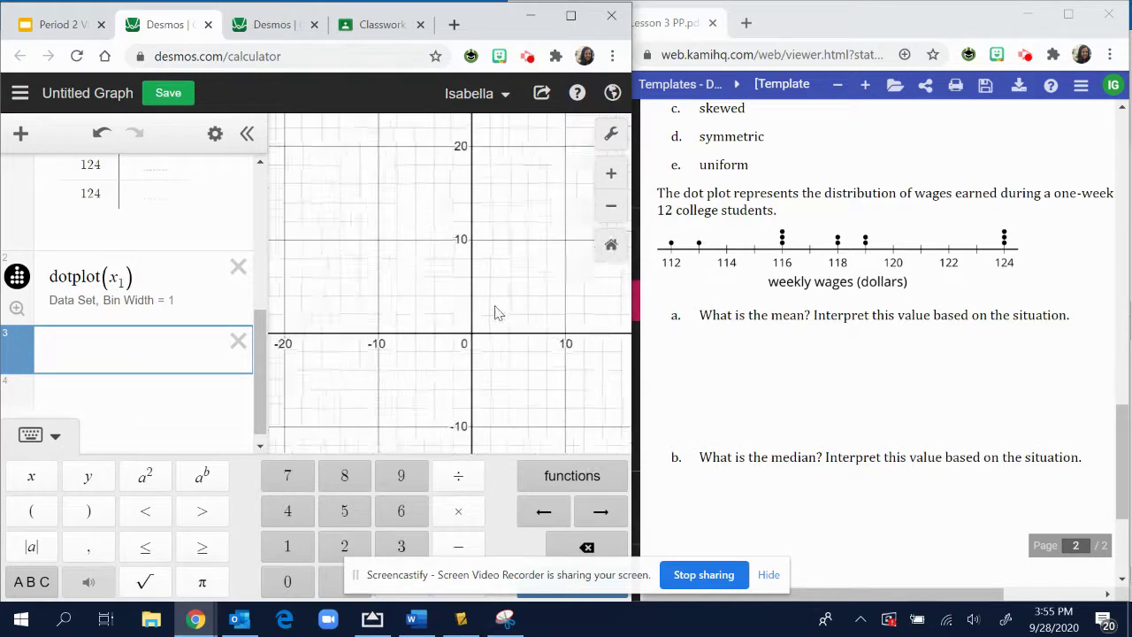
click(462, 316)
drag(504, 345, 442, 340)
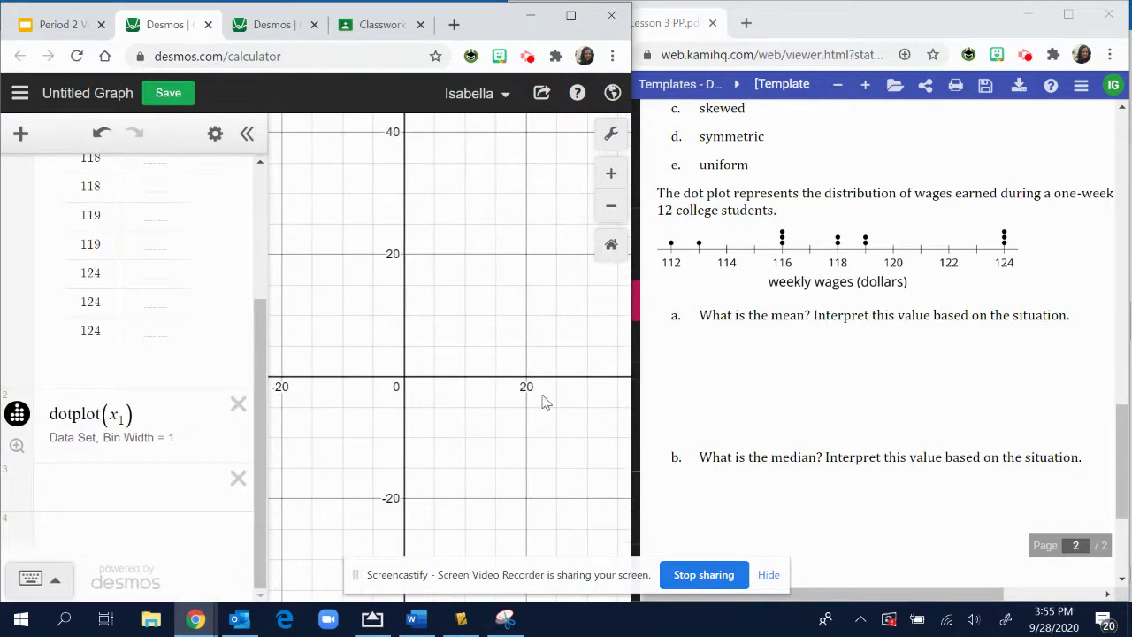
scroll(162, 309, up, 4)
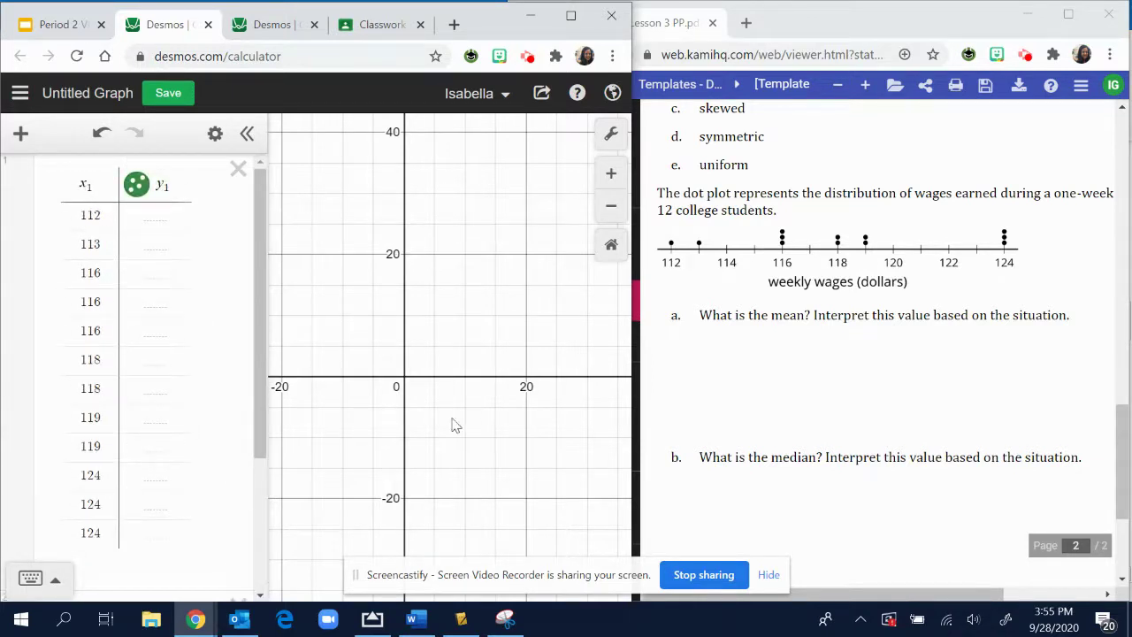
drag(557, 394, 430, 402)
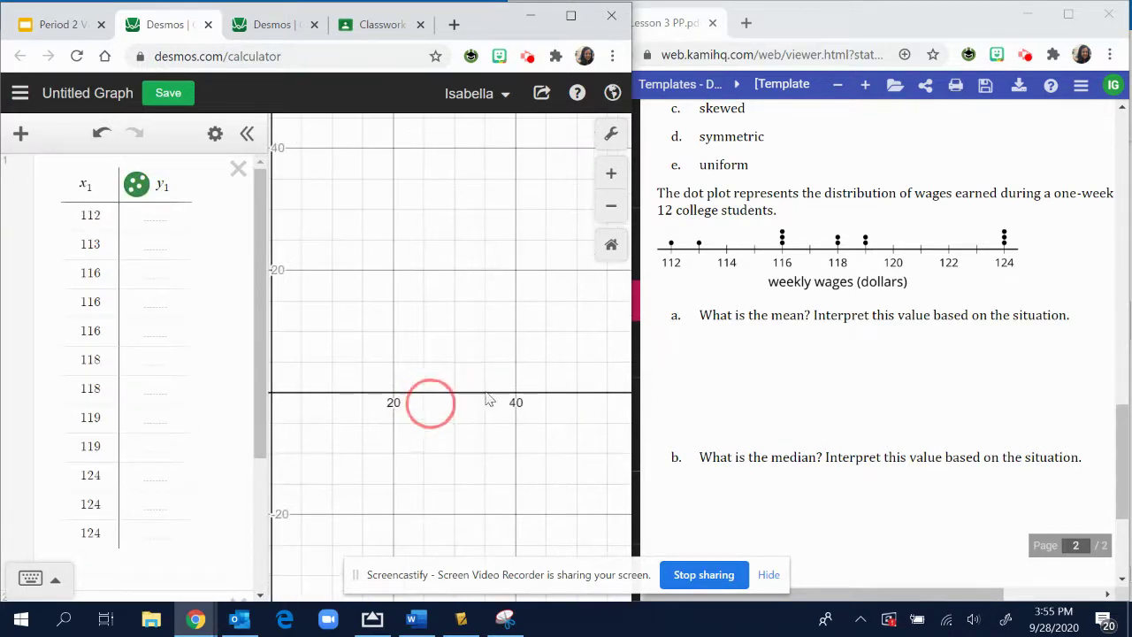
scroll(544, 364, down, 5)
scroll(539, 361, down, 4)
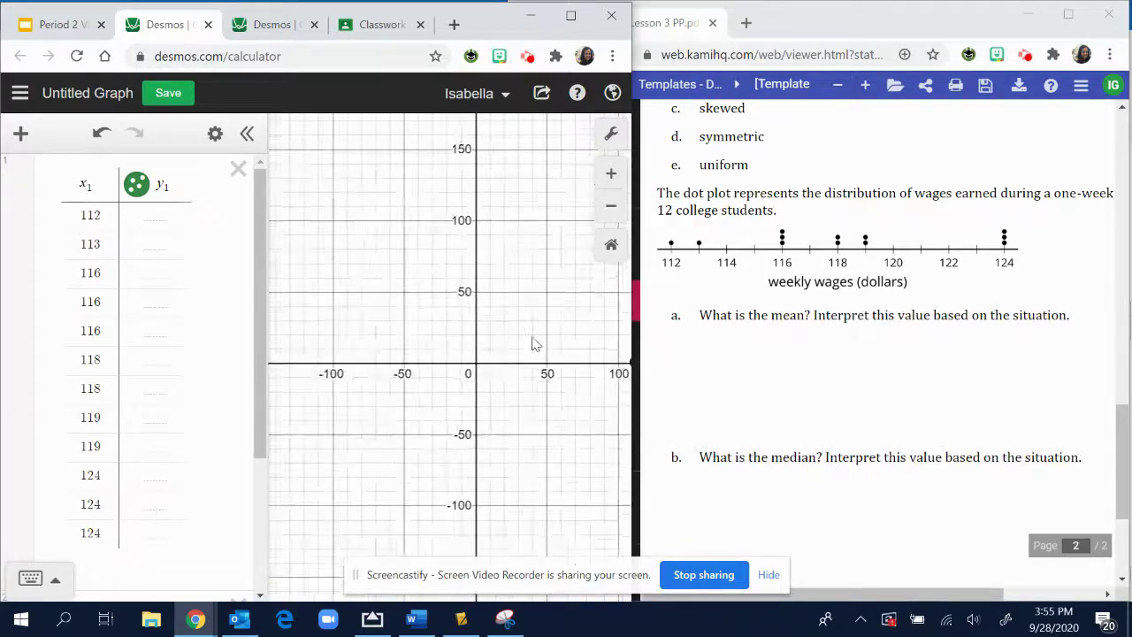
drag(543, 341, 380, 348)
click(451, 367)
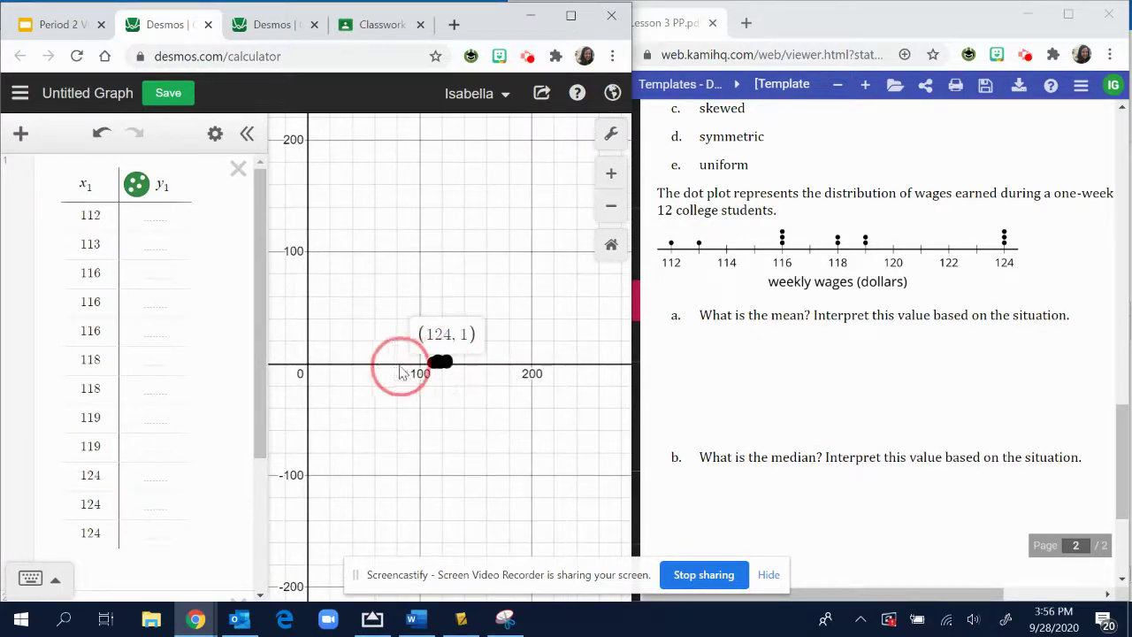
scroll(445, 374, up, 5)
scroll(446, 374, up, 8)
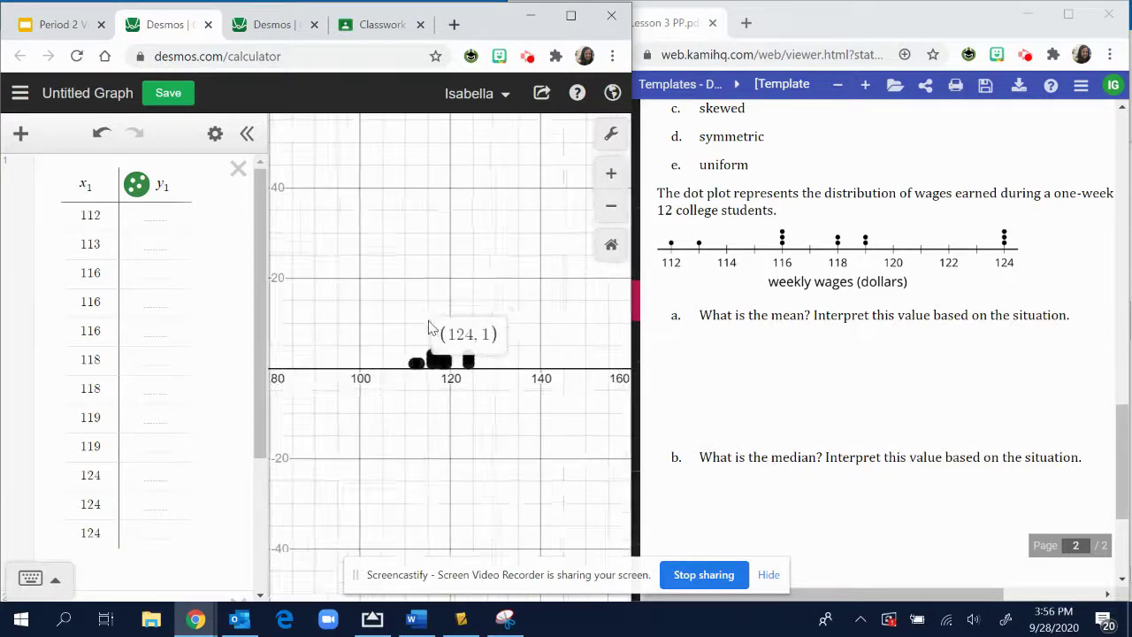
drag(396, 331, 519, 397)
drag(543, 277, 566, 312)
drag(471, 354, 491, 354)
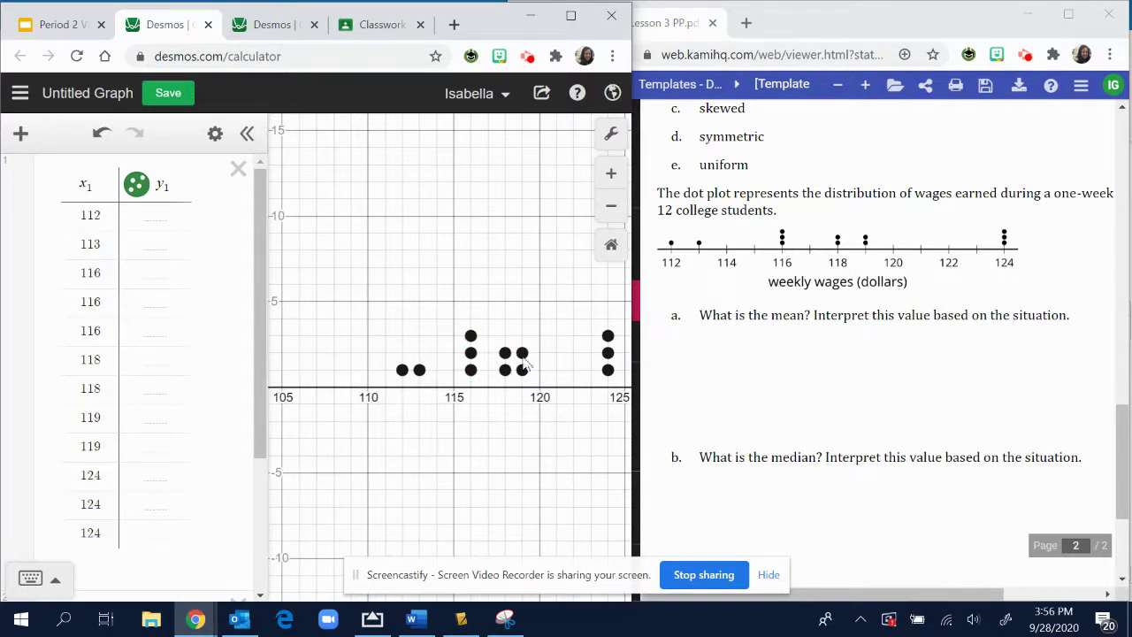
Add a boxplot of x1 in the expression below the dotplot
scroll(204, 381, down, 3)
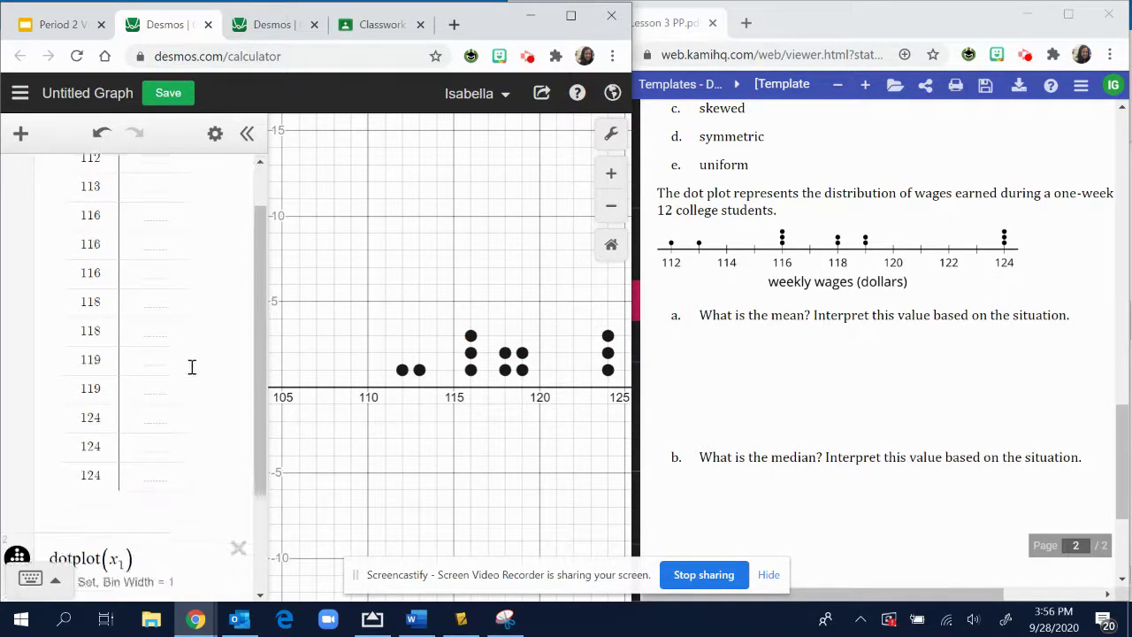
click(147, 486)
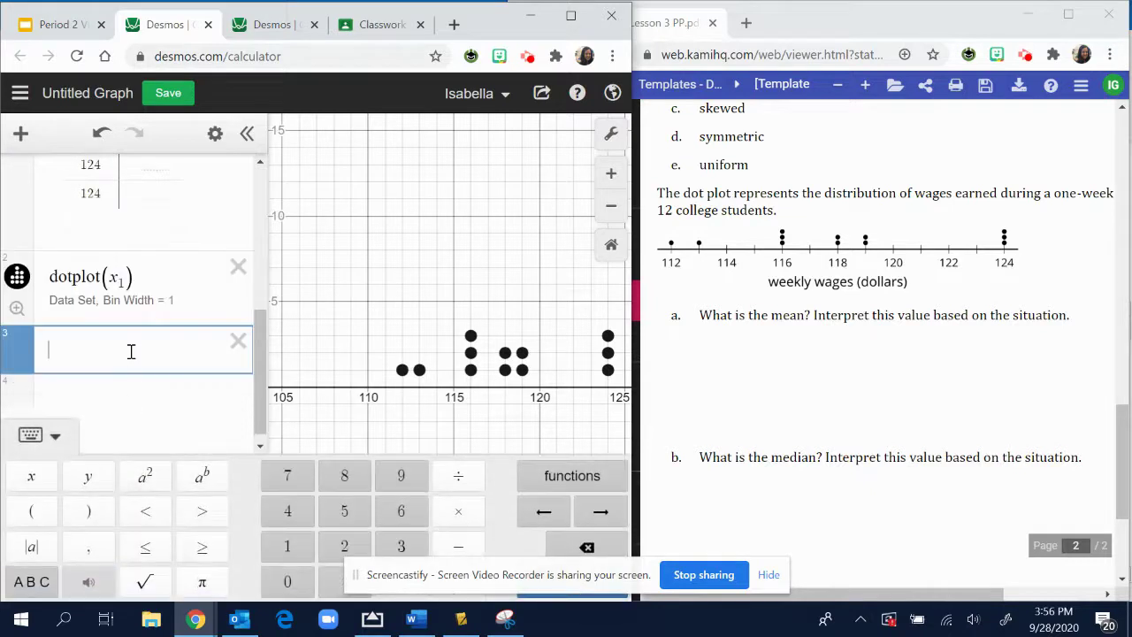
click(566, 478)
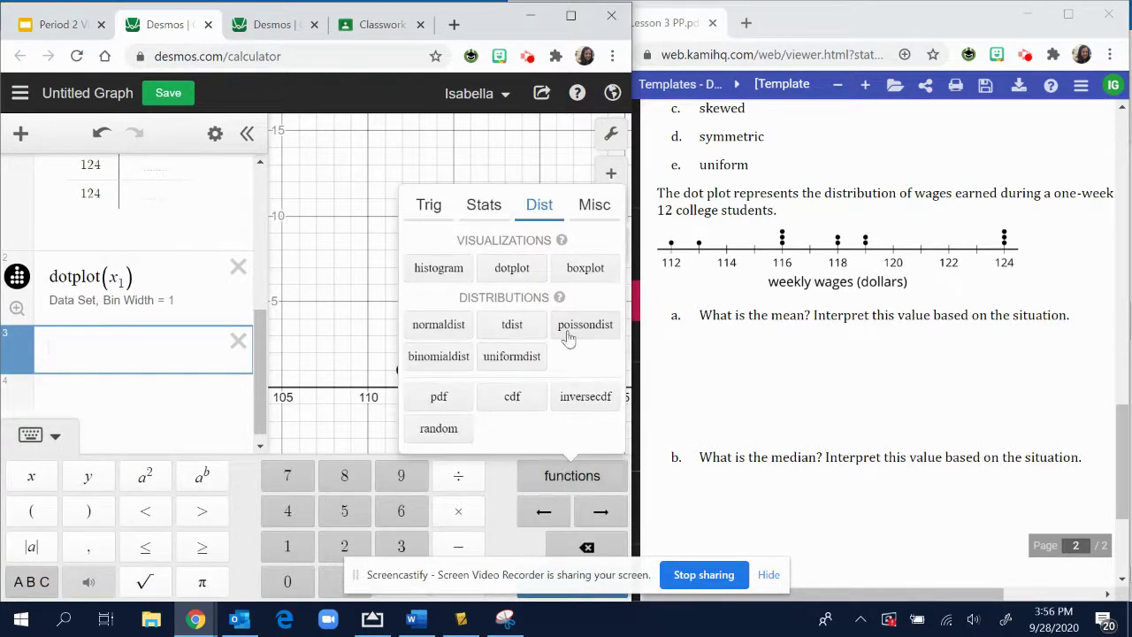
click(585, 268)
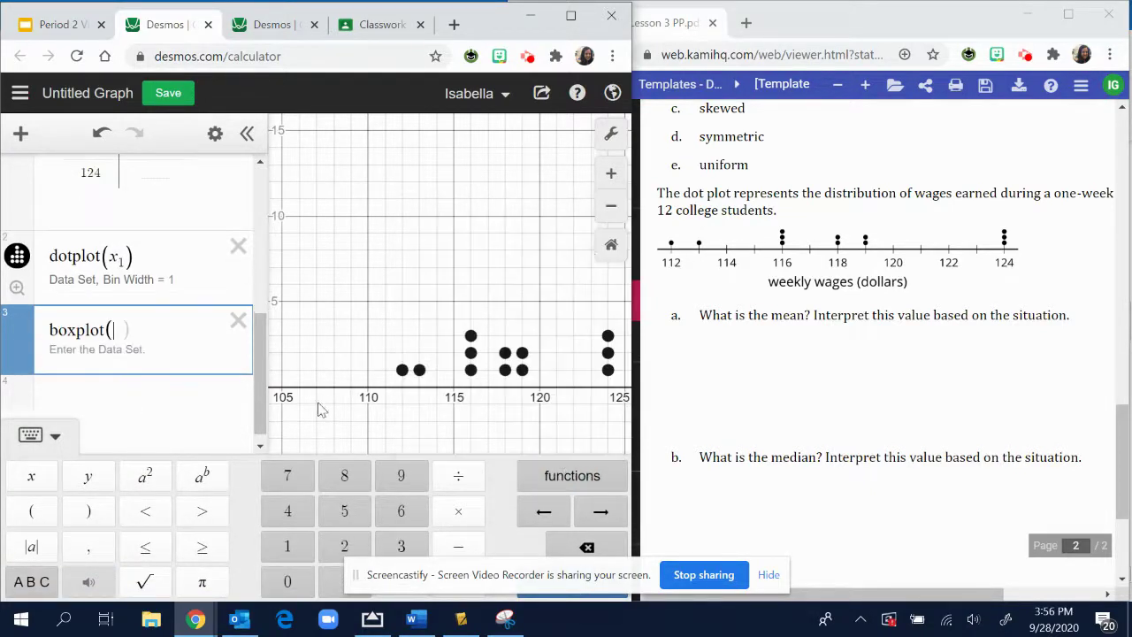
click(31, 476)
click(32, 581)
click(158, 581)
click(96, 581)
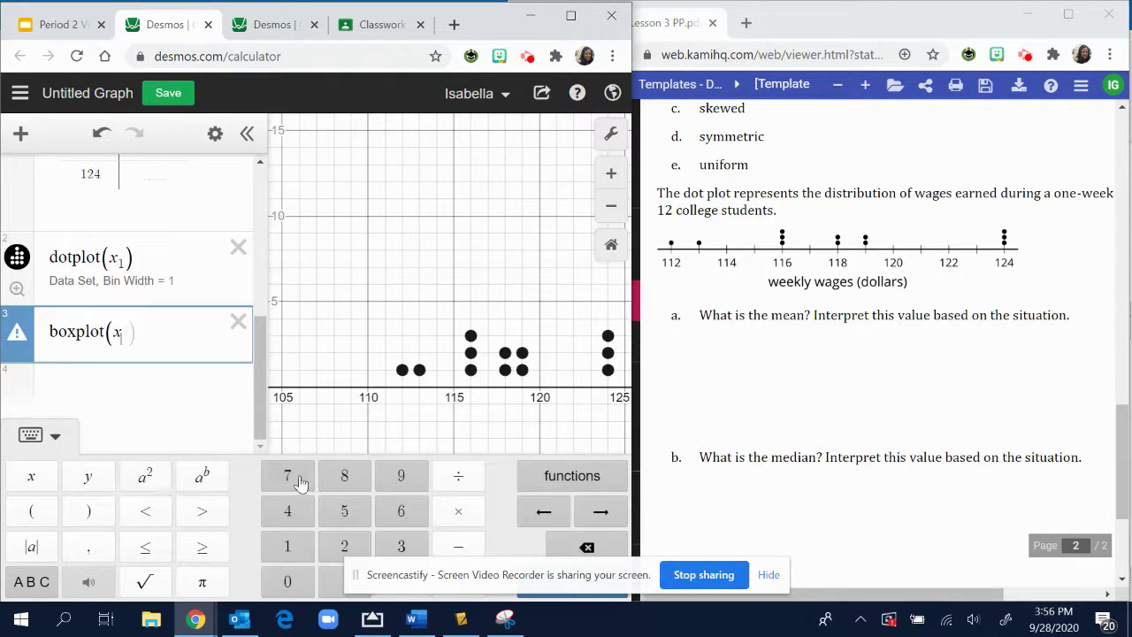
click(287, 546)
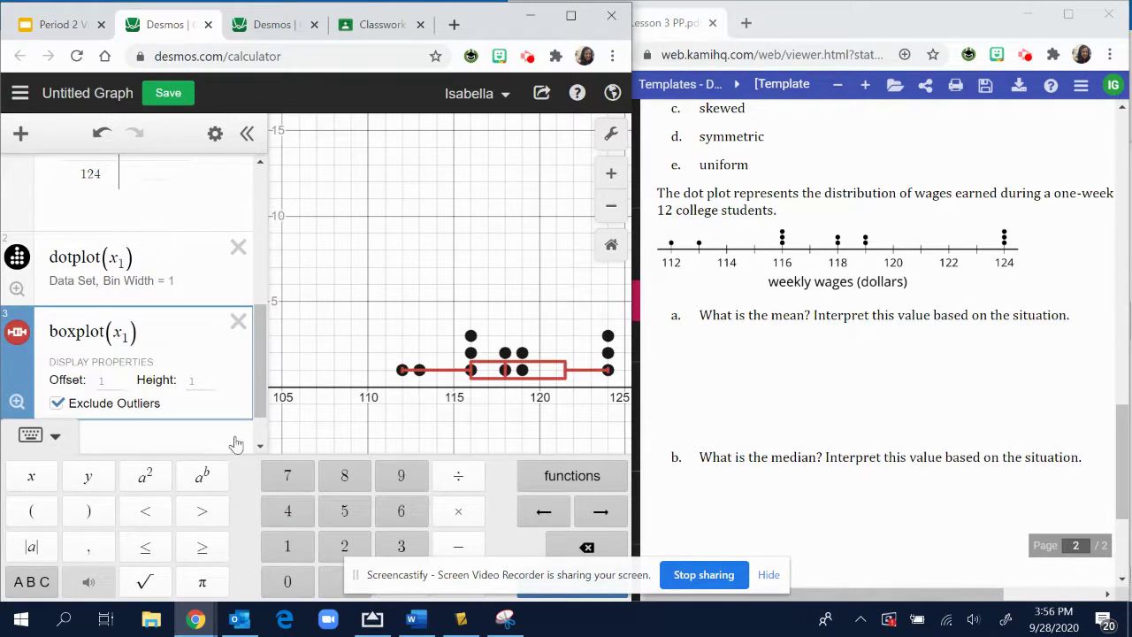
Insert the stats function in a new expression below the boxplot
click(571, 371)
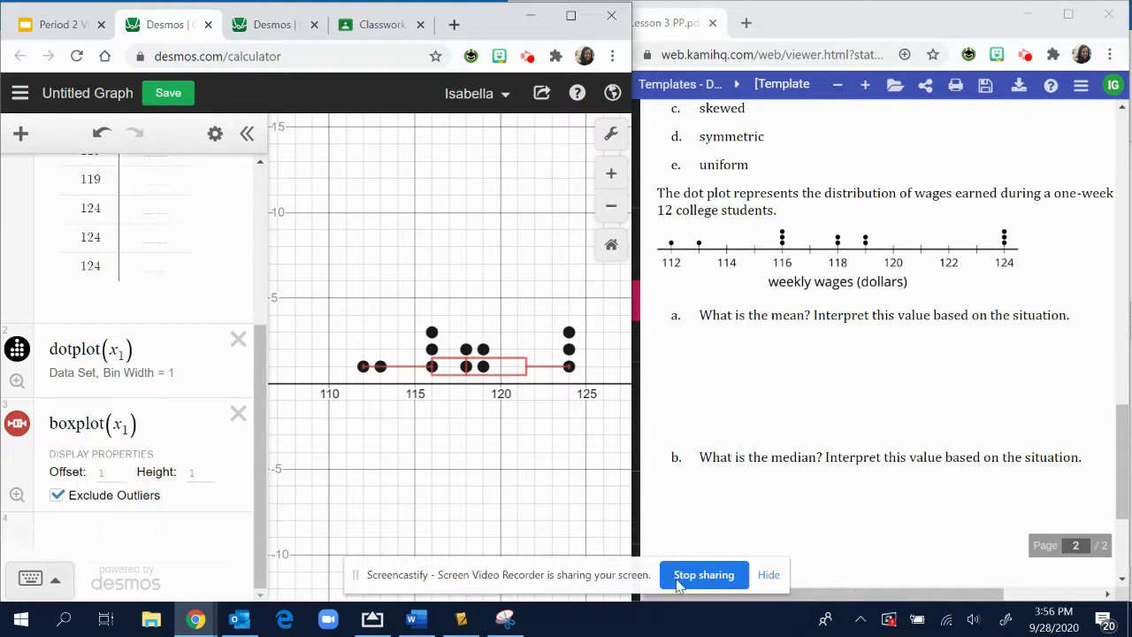
click(115, 524)
click(79, 348)
click(49, 334)
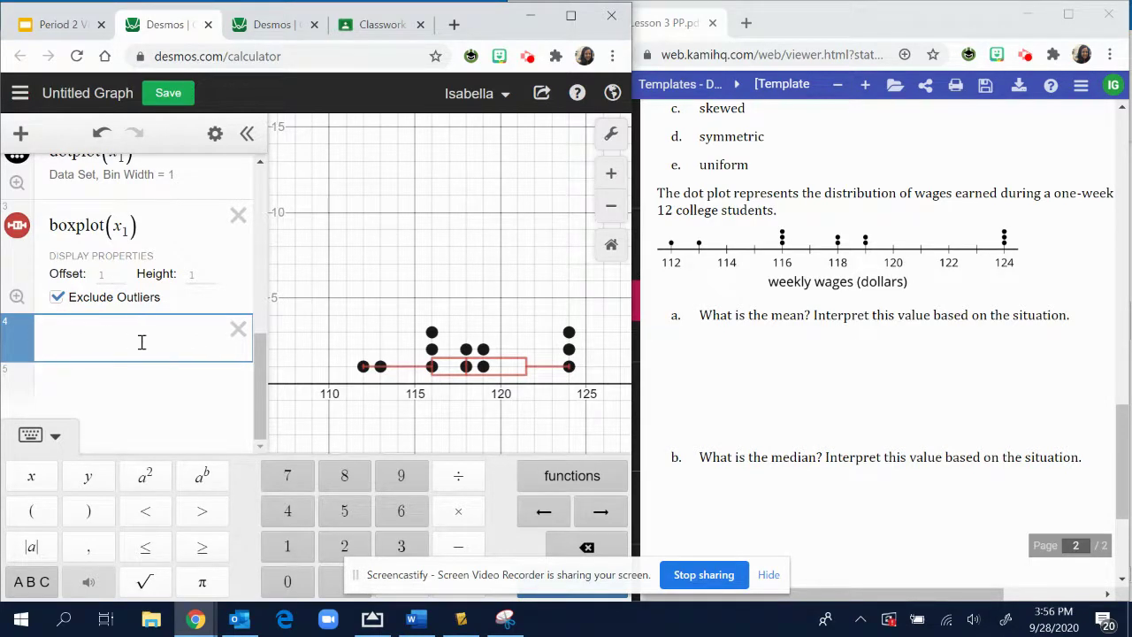
click(600, 478)
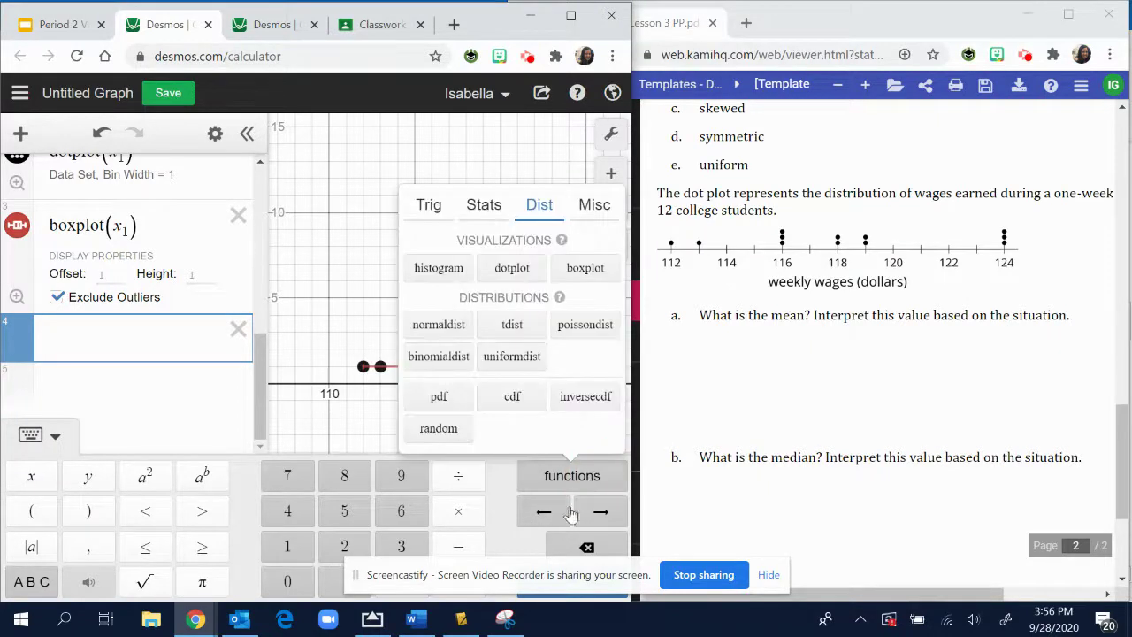
click(484, 209)
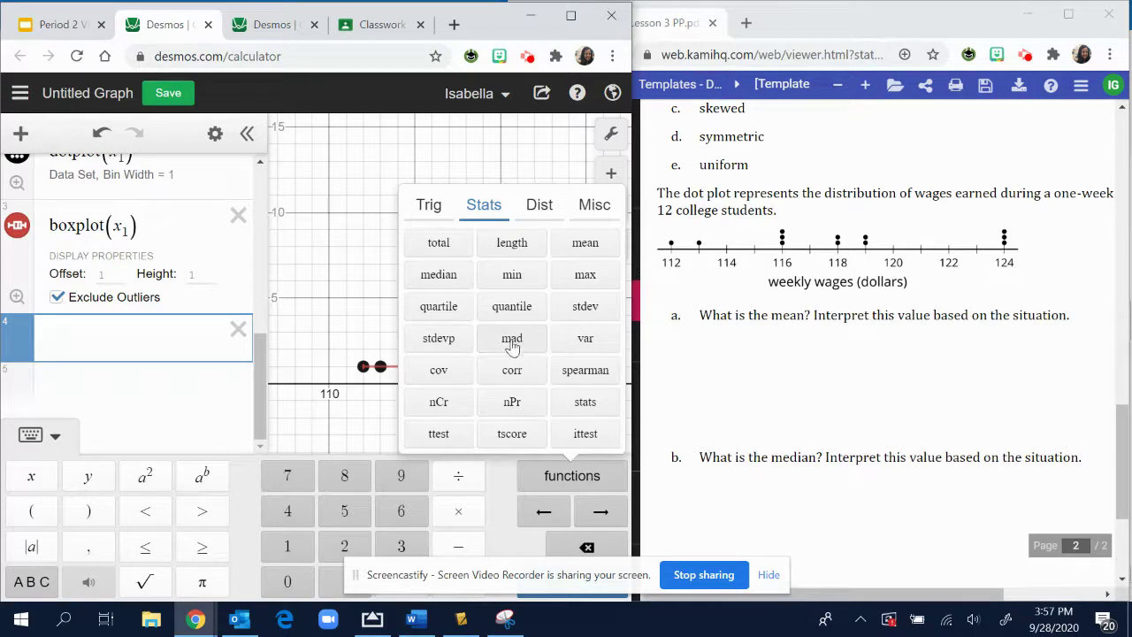
click(586, 403)
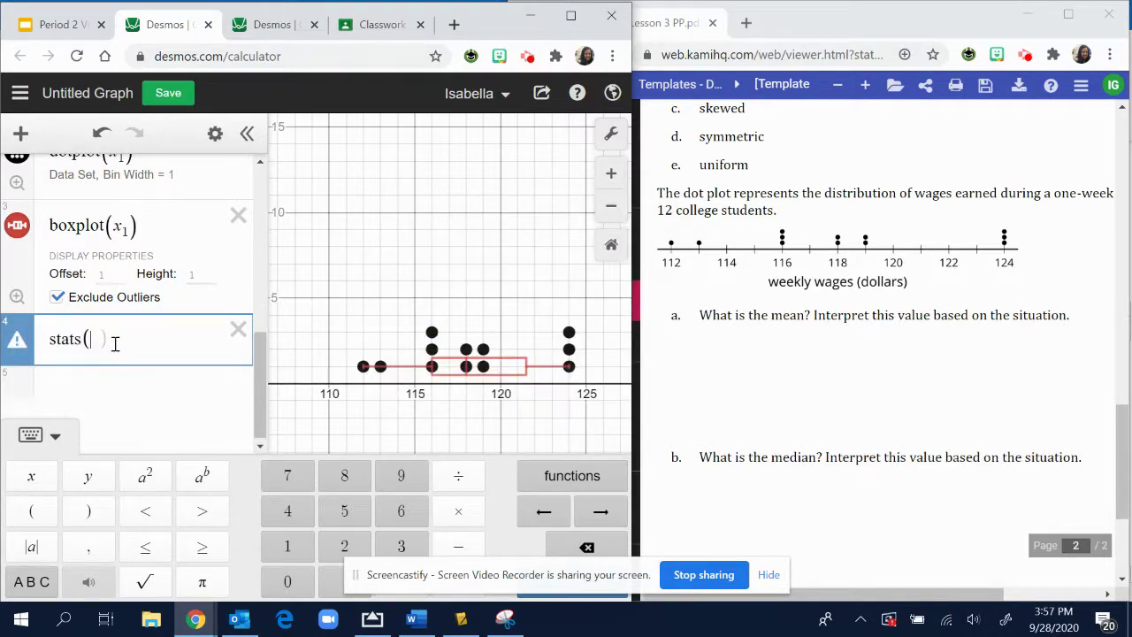
Enter the table column x1 with its subscript as the stats function's data set and hide the keypad
click(30, 477)
click(50, 586)
click(160, 583)
click(60, 581)
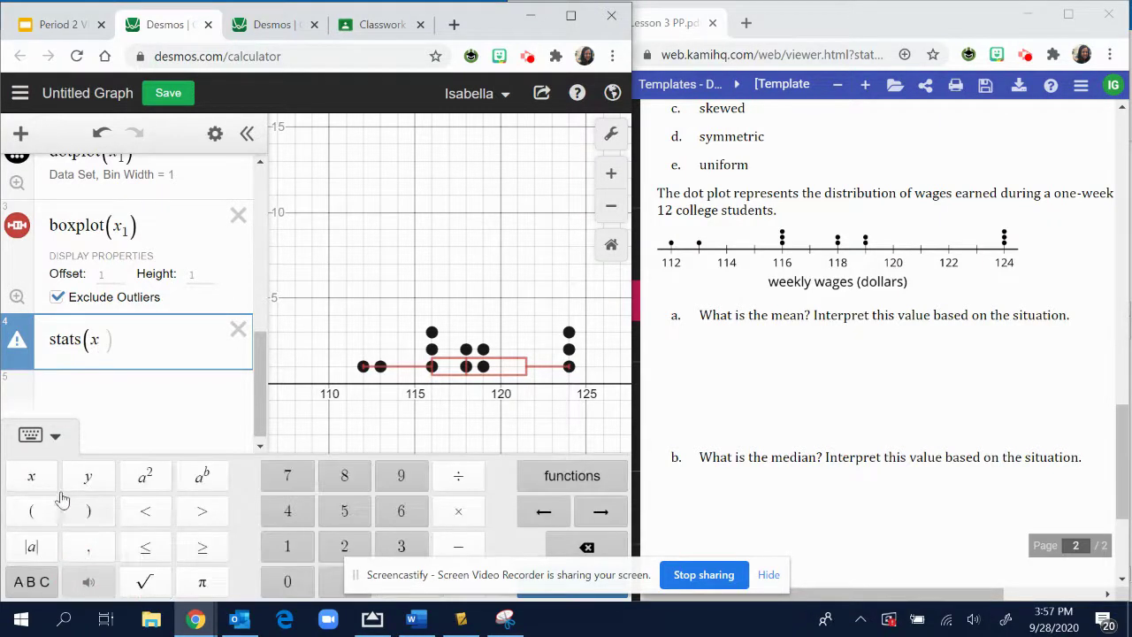
click(287, 546)
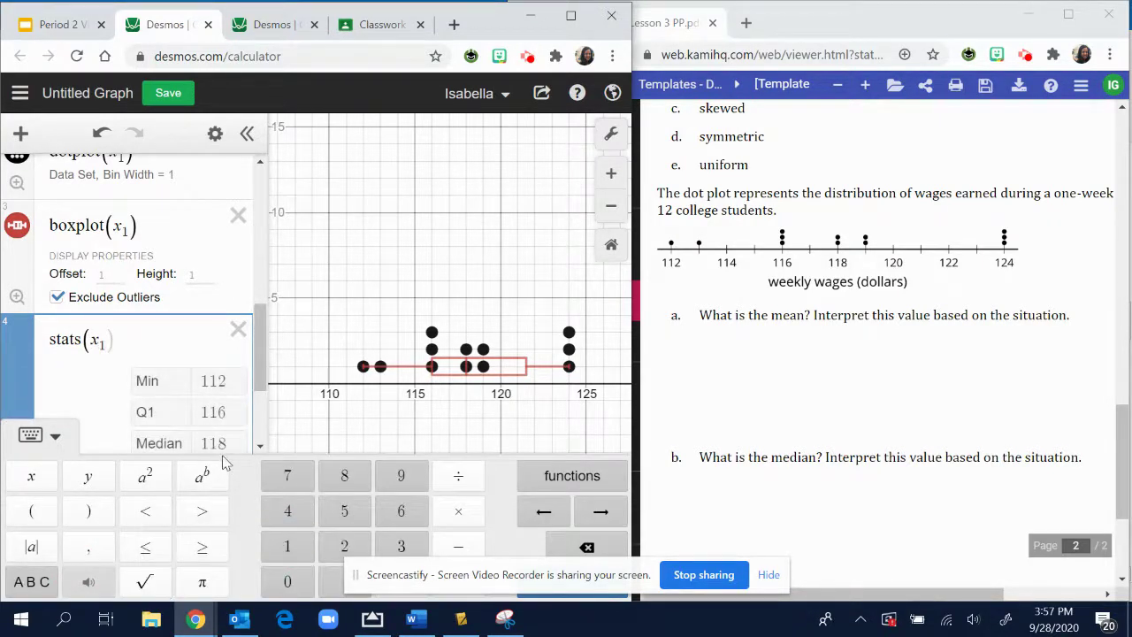
click(35, 435)
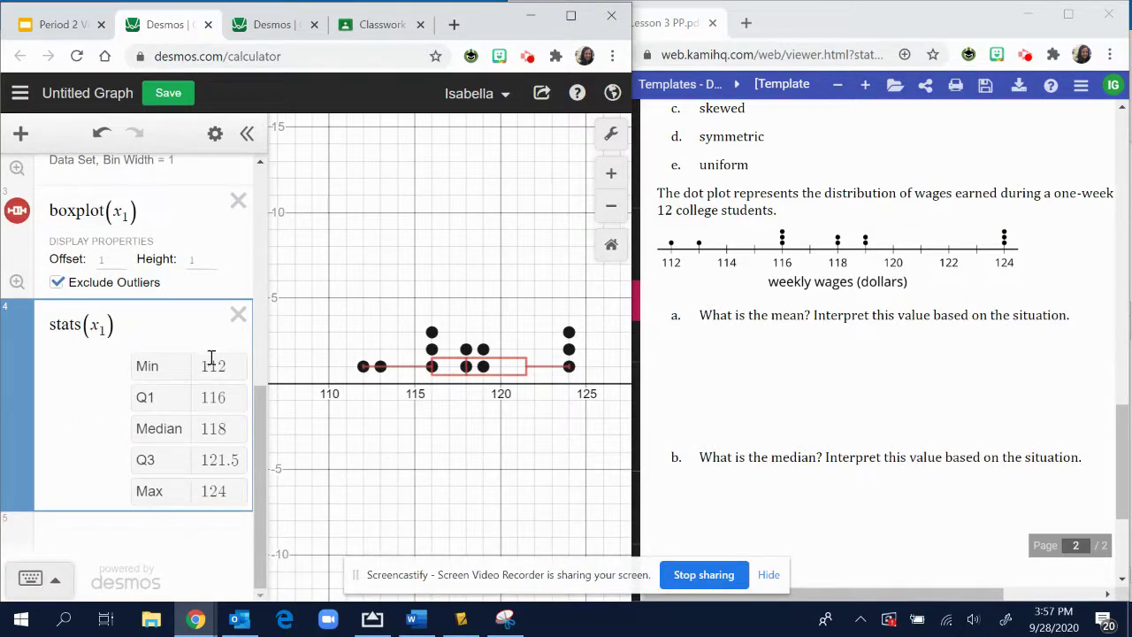
Examine the five-number summary of x1 alongside the worksheet's median question in part b
drag(235, 362, 223, 501)
click(197, 351)
drag(698, 464, 1097, 457)
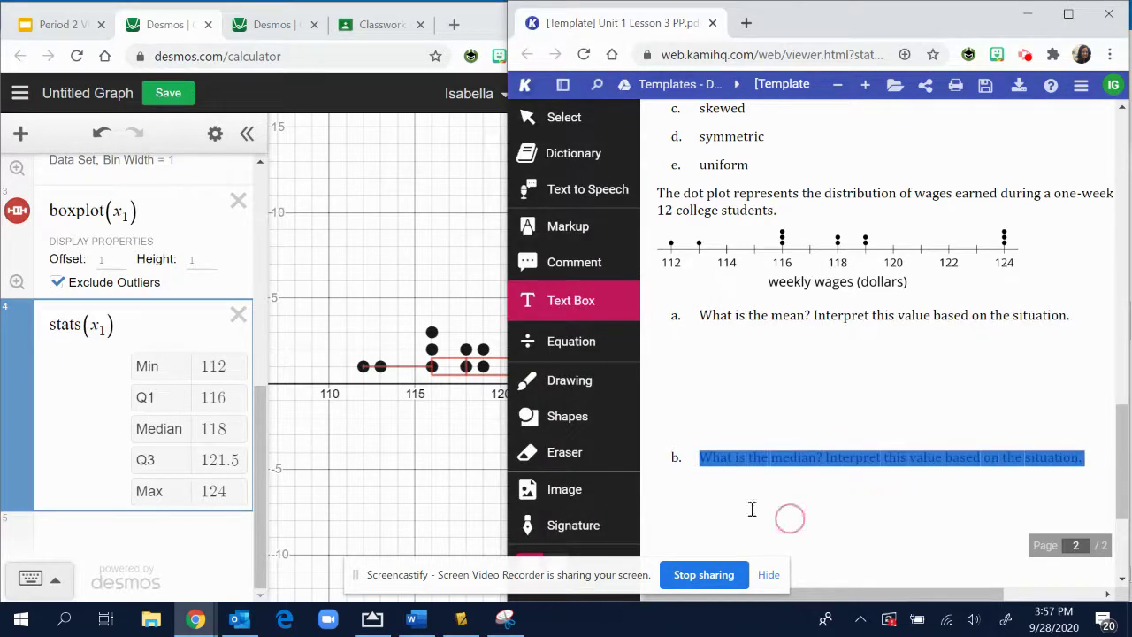
click(764, 461)
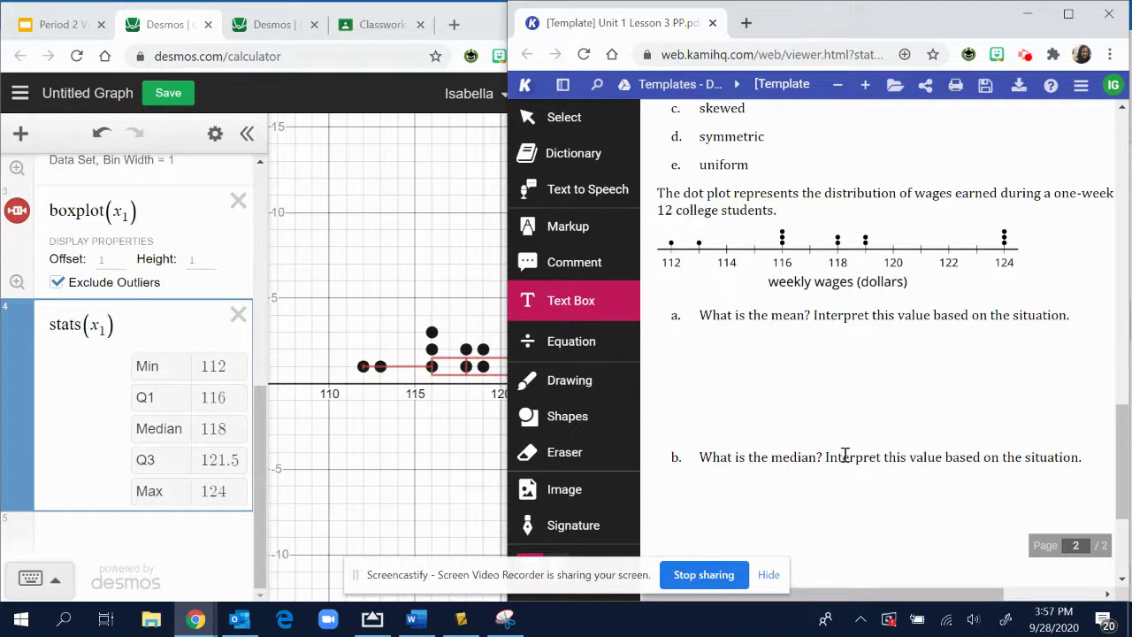
drag(838, 458, 1082, 460)
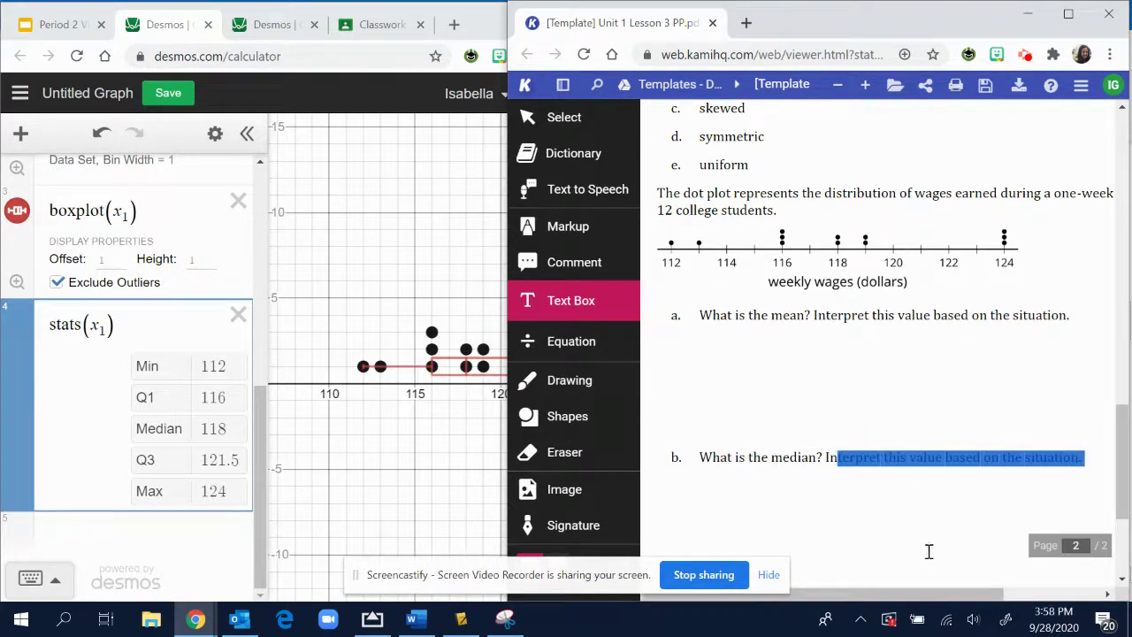
click(96, 436)
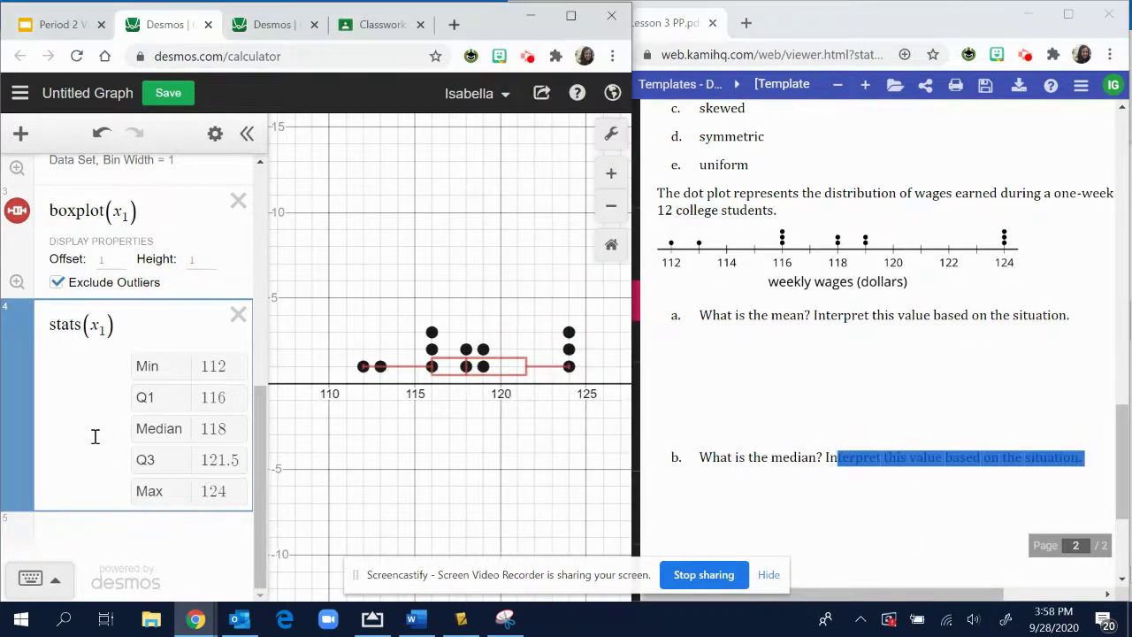
click(743, 345)
Calculate the mean of x1 in a new expression below the stats summary
click(151, 539)
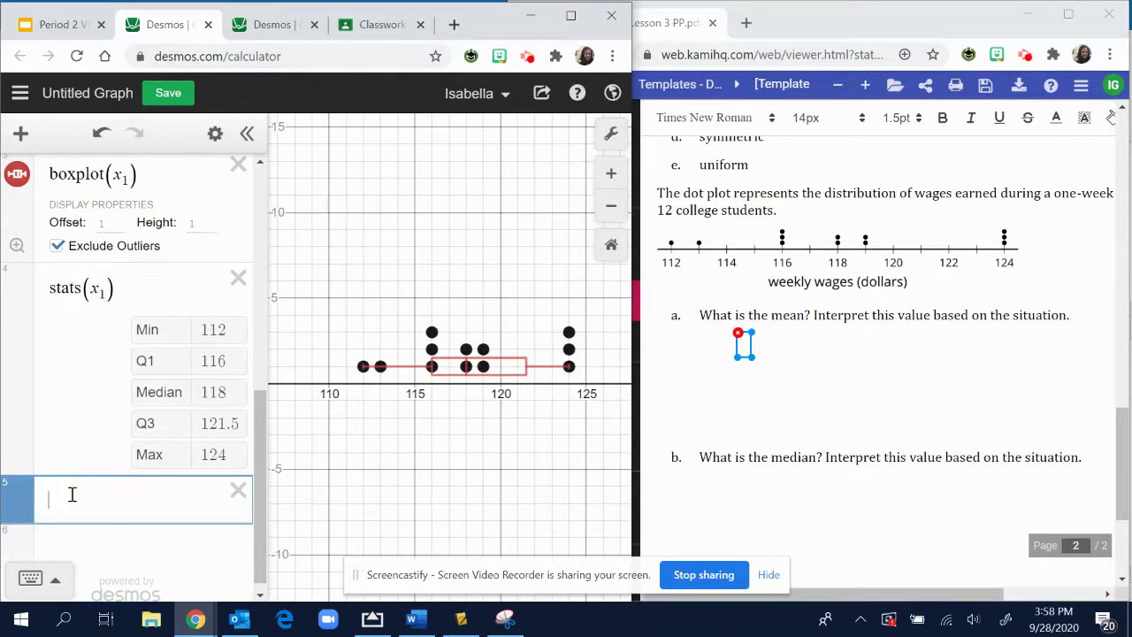
click(31, 578)
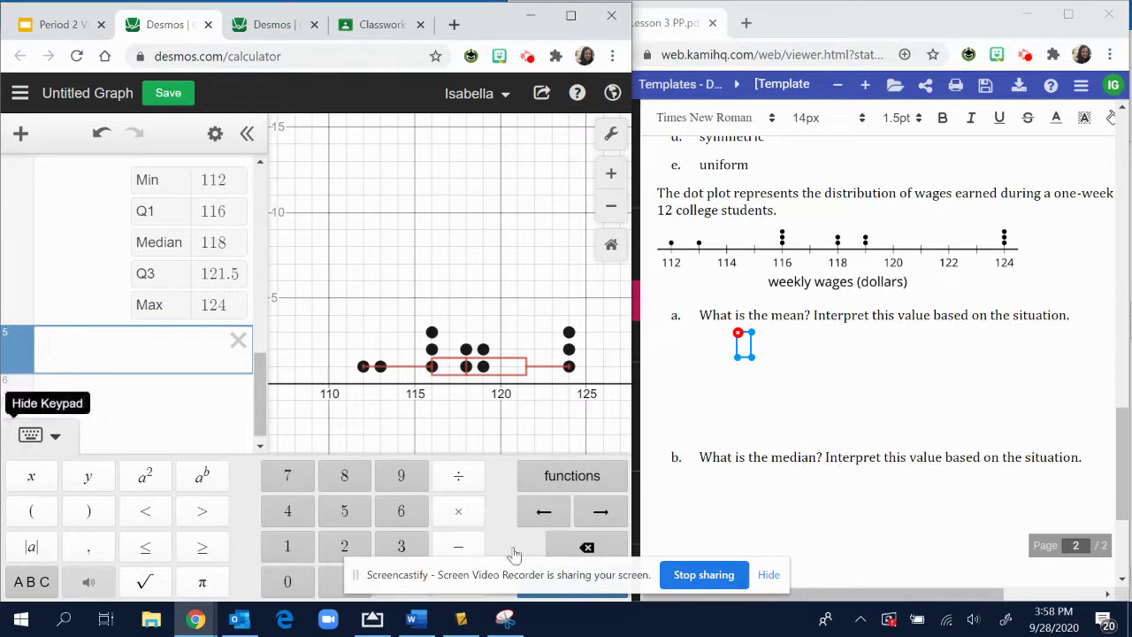
click(579, 474)
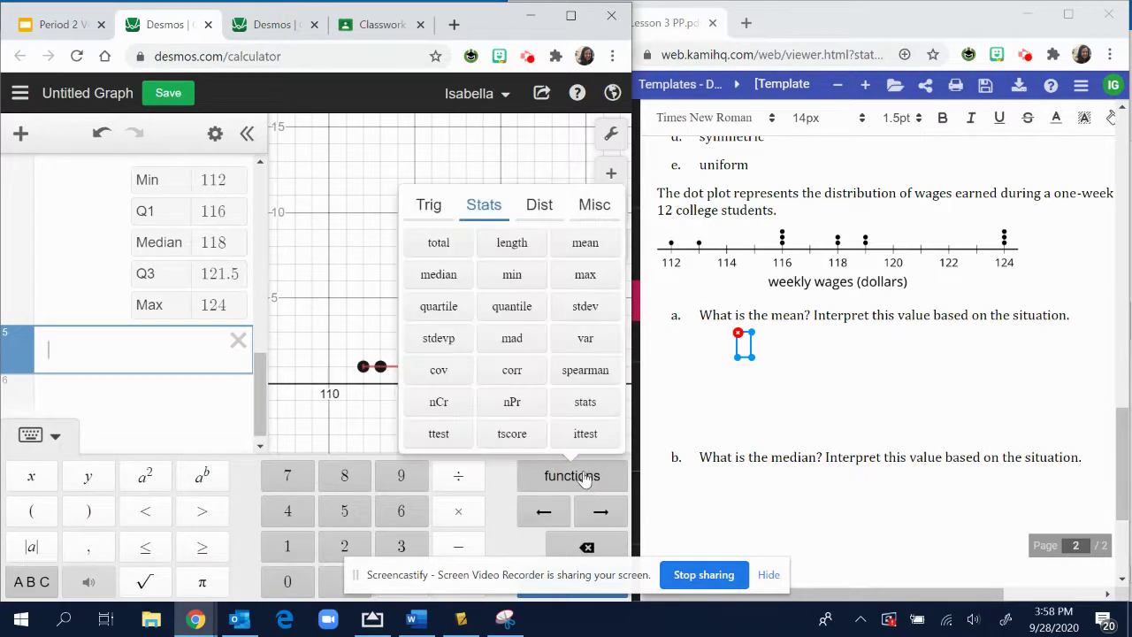
click(586, 244)
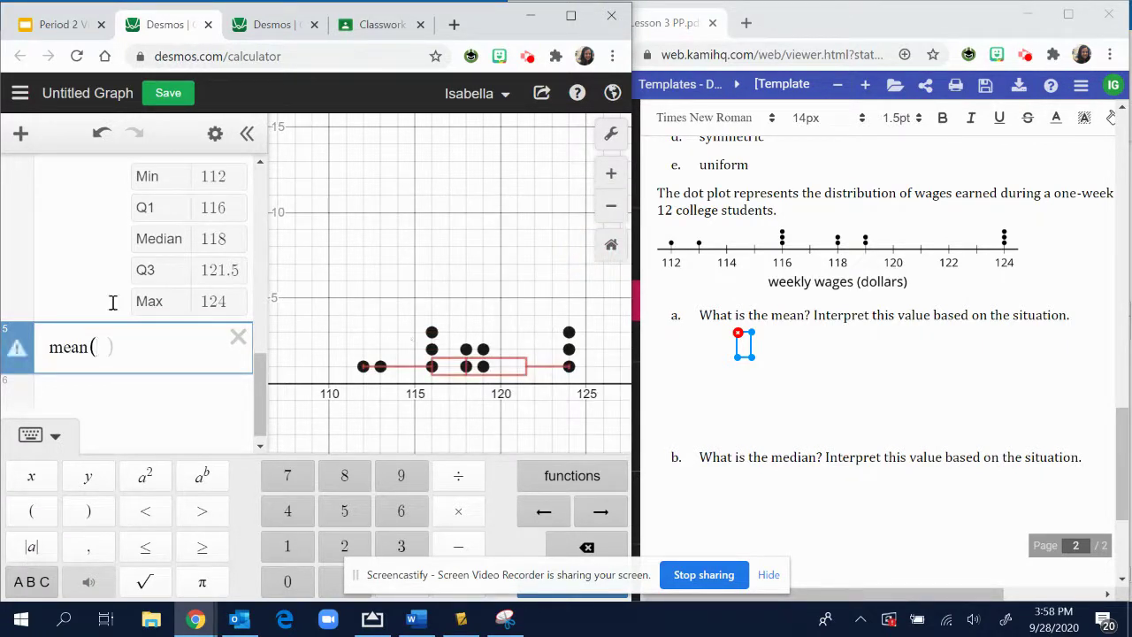
click(31, 470)
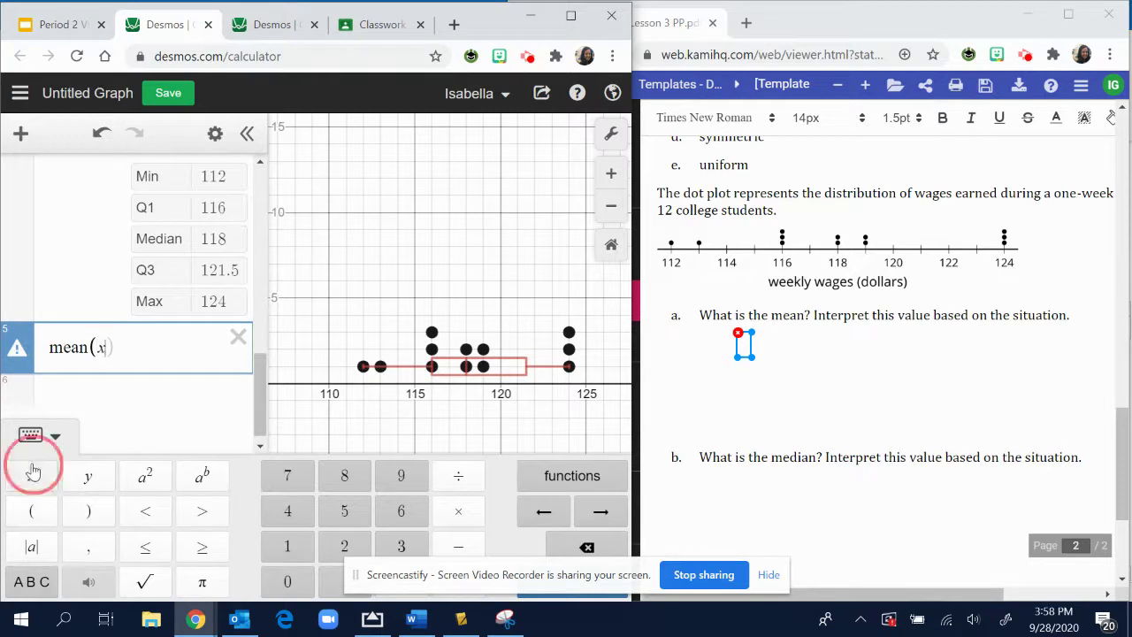
click(30, 582)
click(159, 581)
click(64, 581)
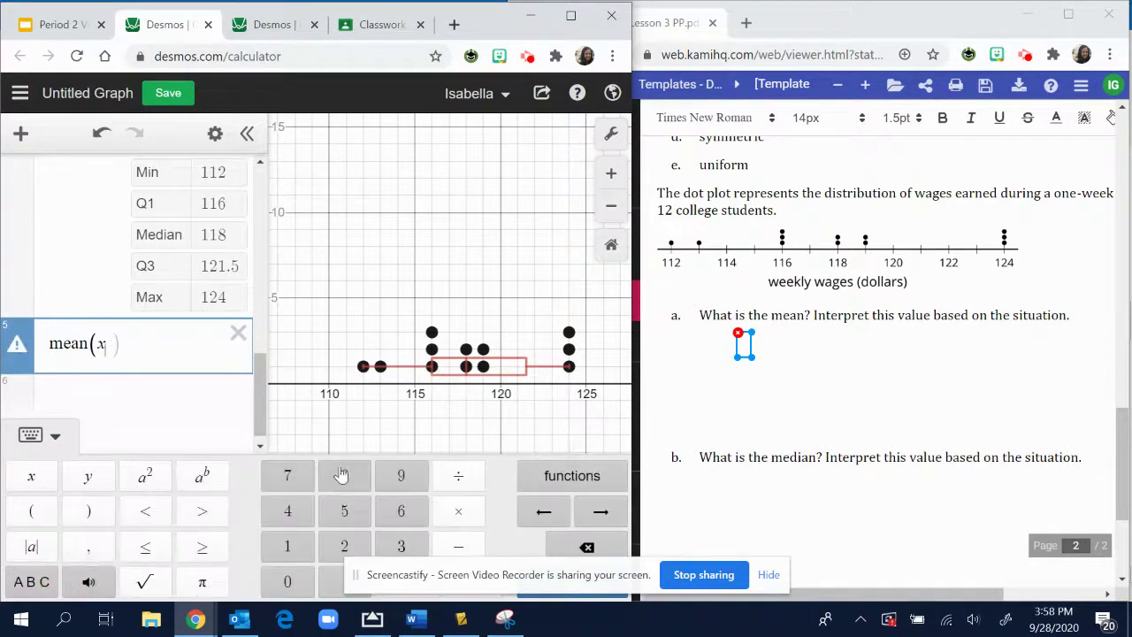
click(287, 549)
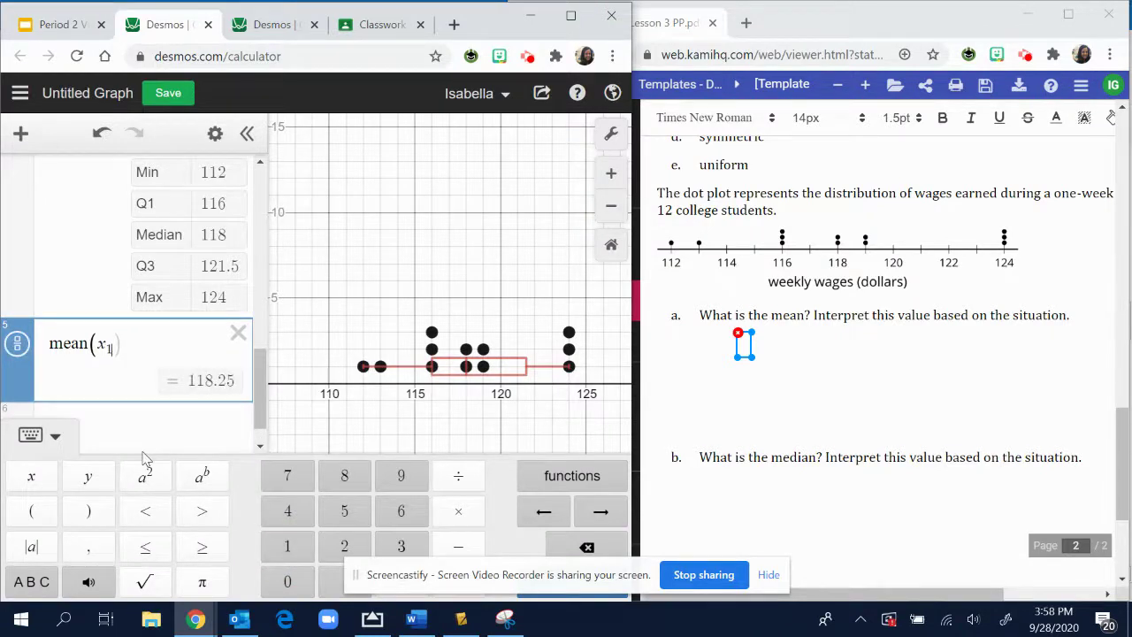
click(166, 377)
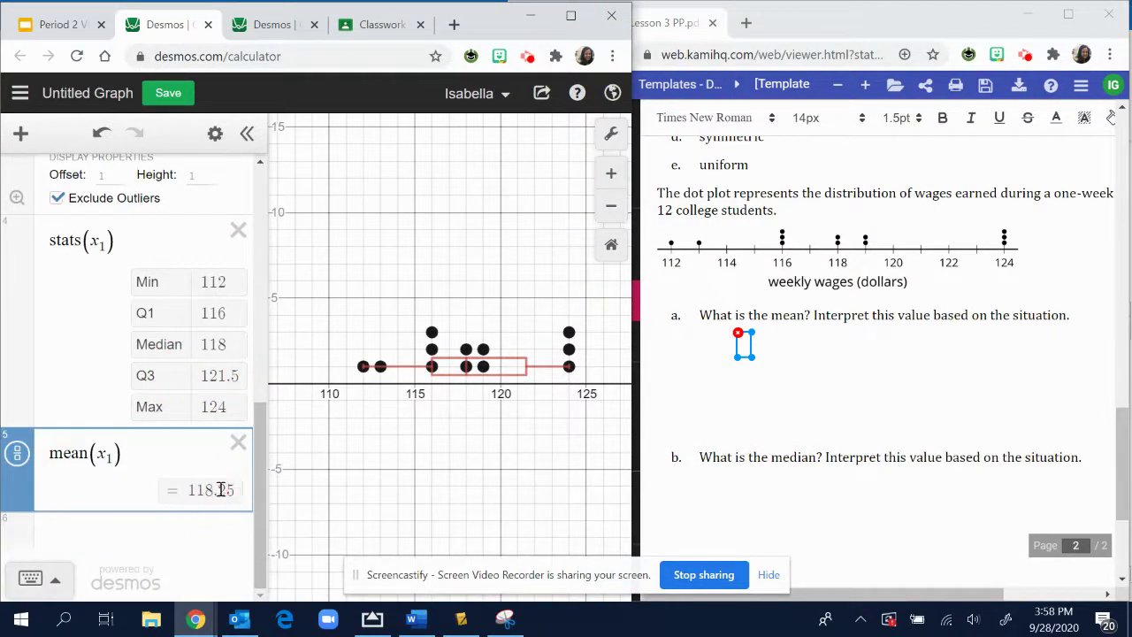
Reread the worksheet's mean question in part a and maximize the Desmos window with its keypad hidden
drag(818, 316, 1087, 315)
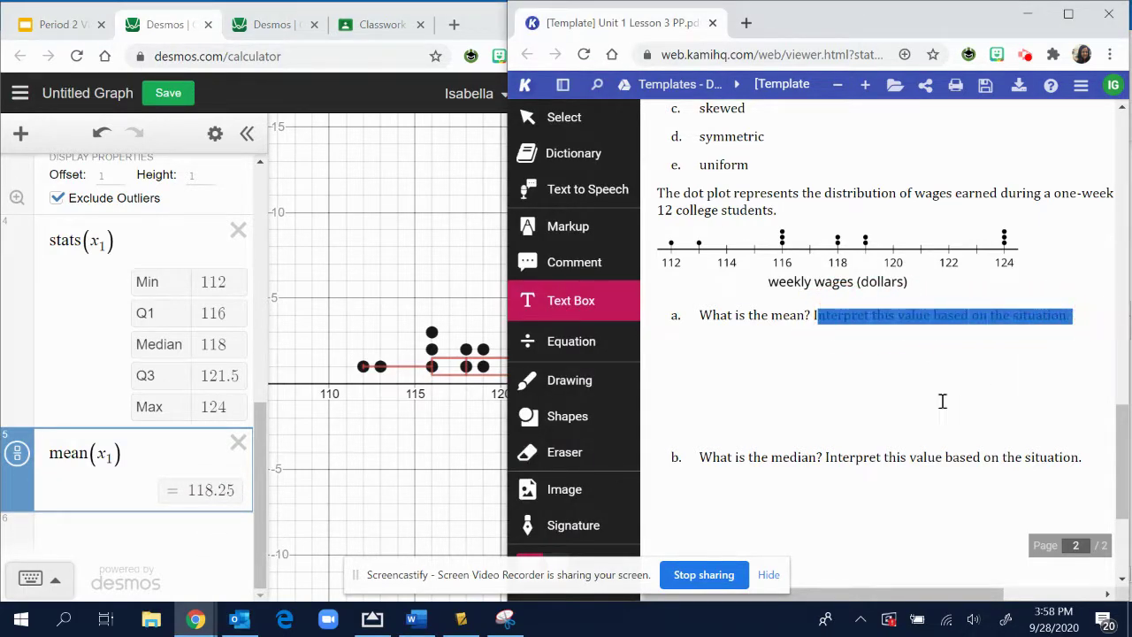
scroll(799, 465, down, 2)
scroll(799, 465, up, 4)
click(148, 504)
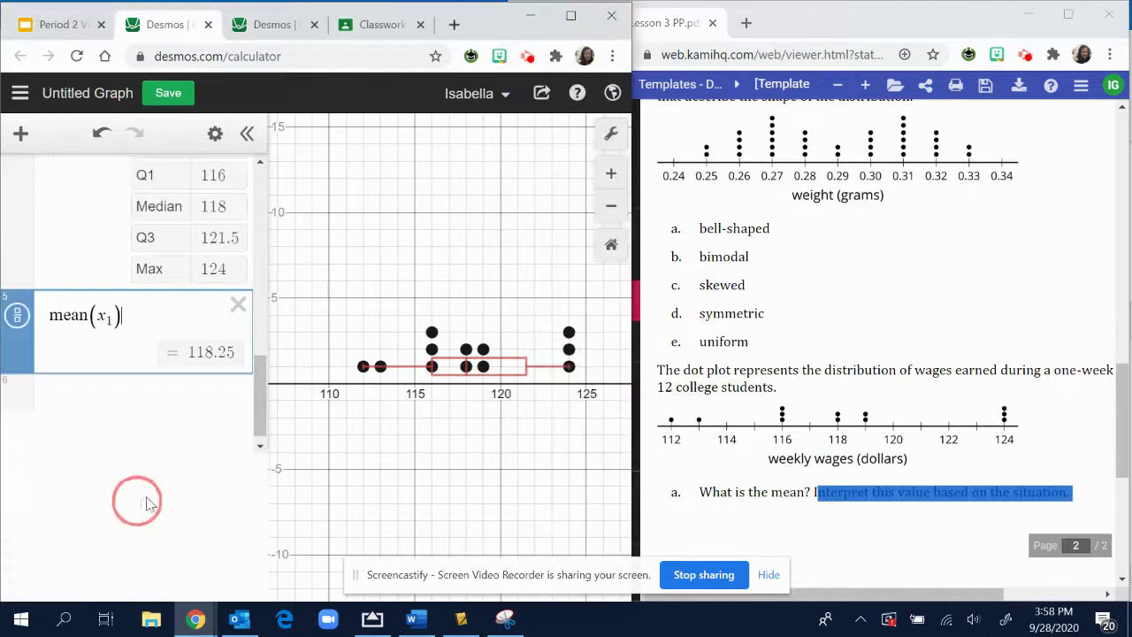
scroll(133, 354, up, 5)
click(572, 15)
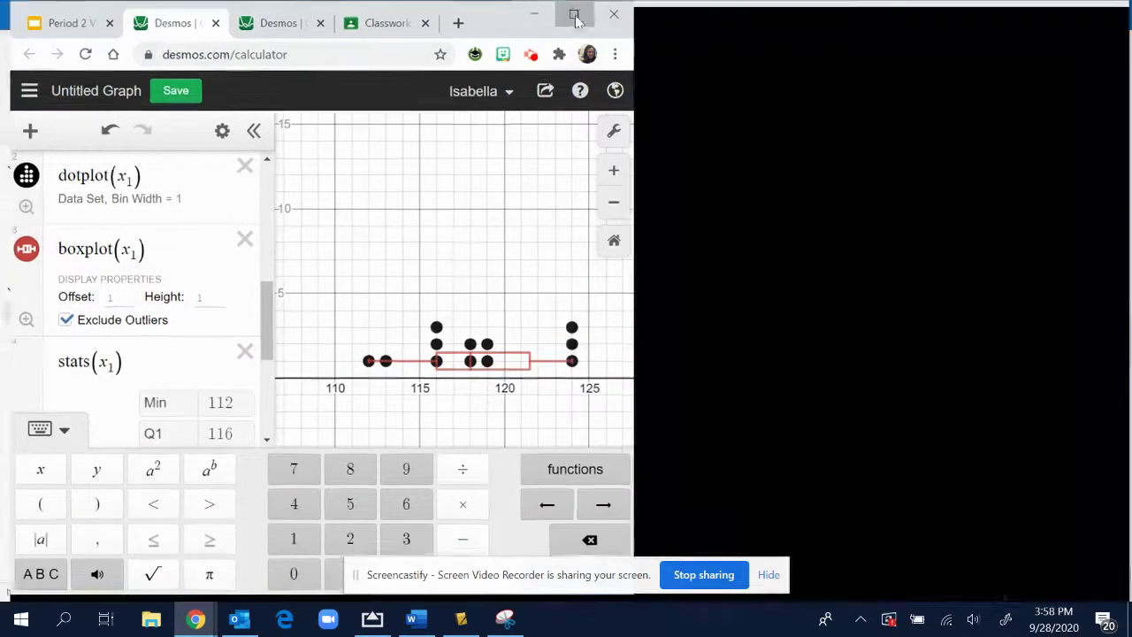
click(44, 435)
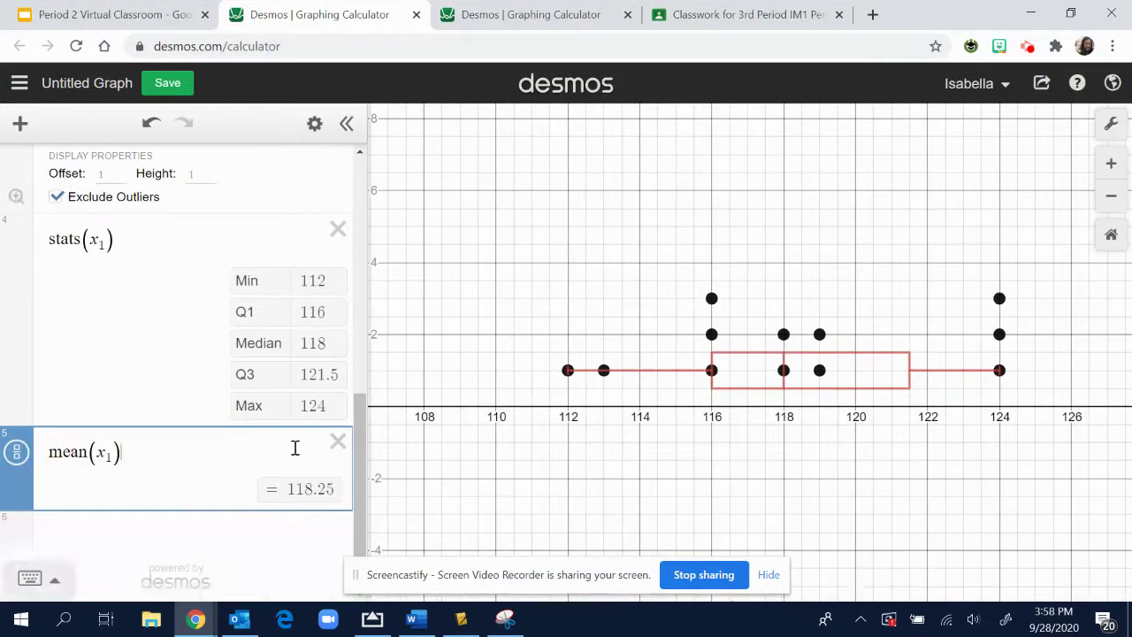
Review the wages table, the graphed plots and the minimum, quartile, median and mean values of x1
scroll(295, 448, up, 2)
scroll(296, 446, up, 2)
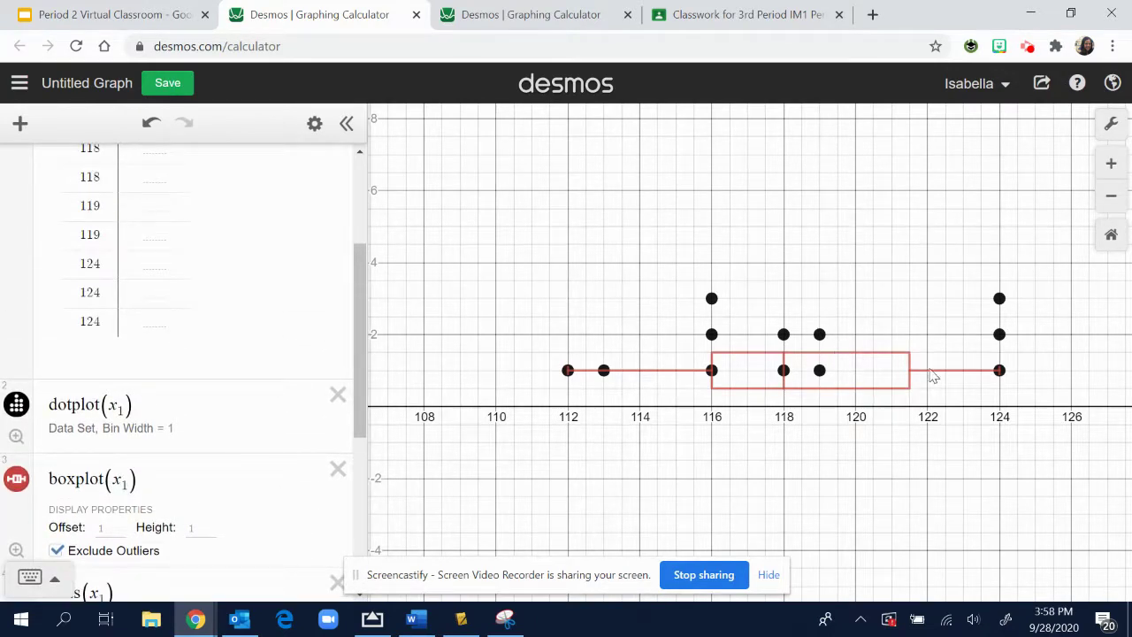
scroll(210, 483, down, 3)
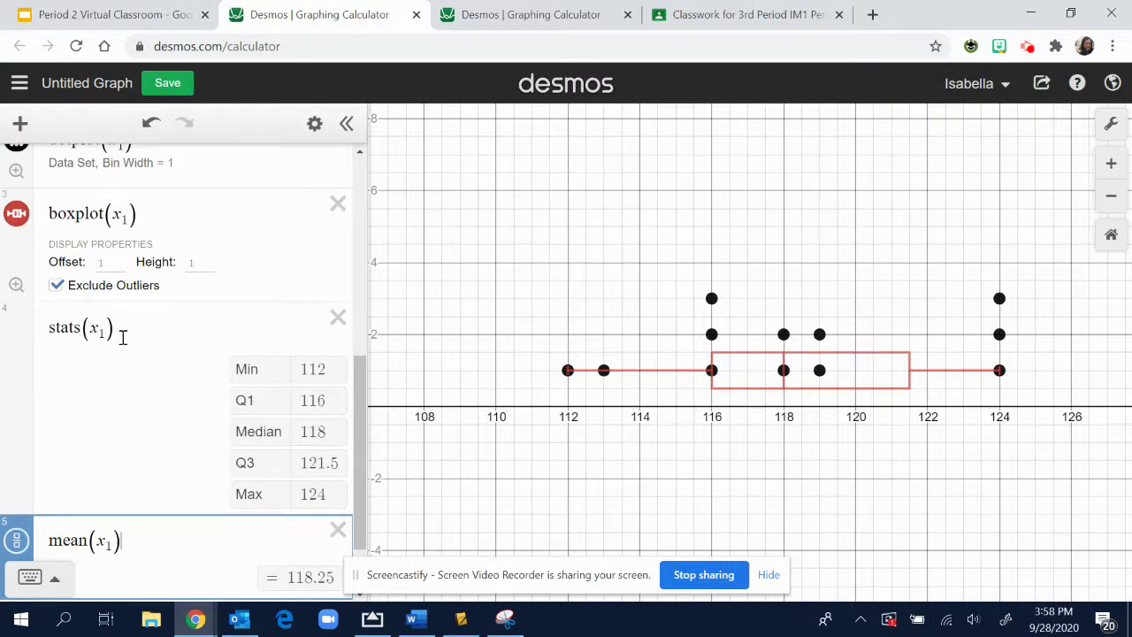
drag(248, 429, 336, 429)
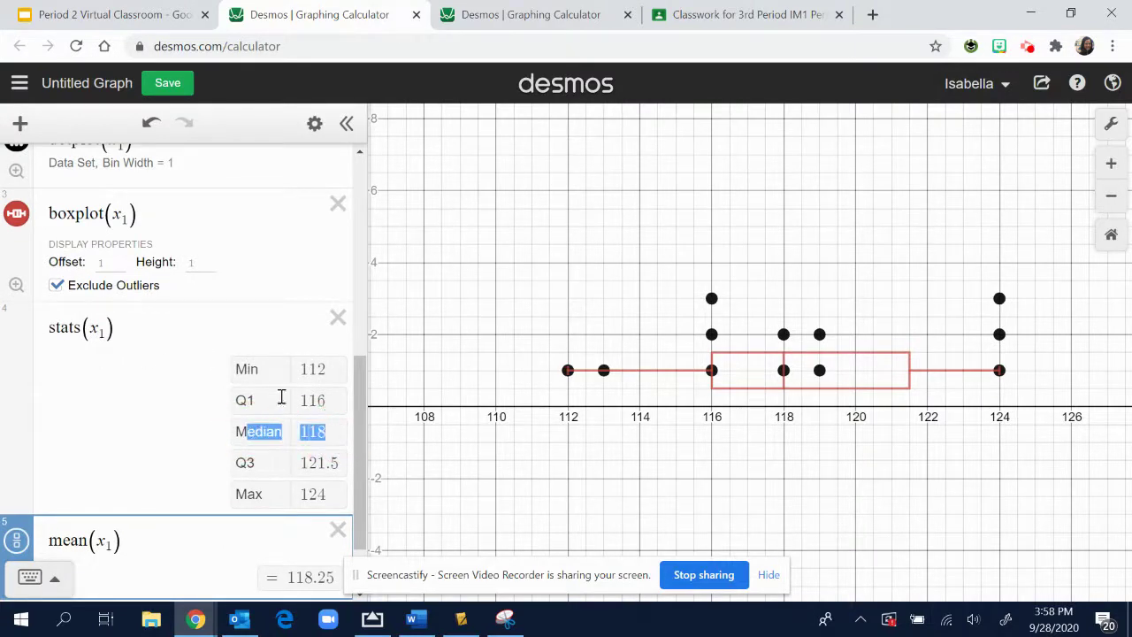
drag(240, 400, 329, 400)
drag(244, 368, 329, 369)
scroll(247, 475, down, 1)
drag(240, 375, 256, 414)
click(153, 489)
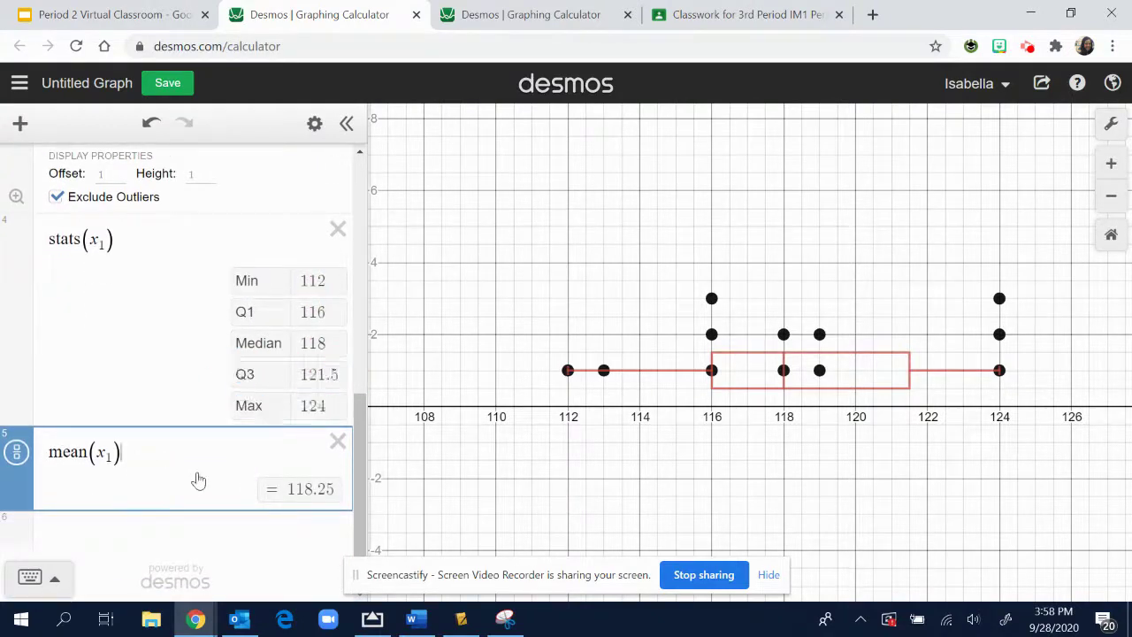
Calculate the standard deviation of x1 with stdev in a new expression below the mean and hide the keypad
click(191, 553)
click(36, 577)
click(889, 484)
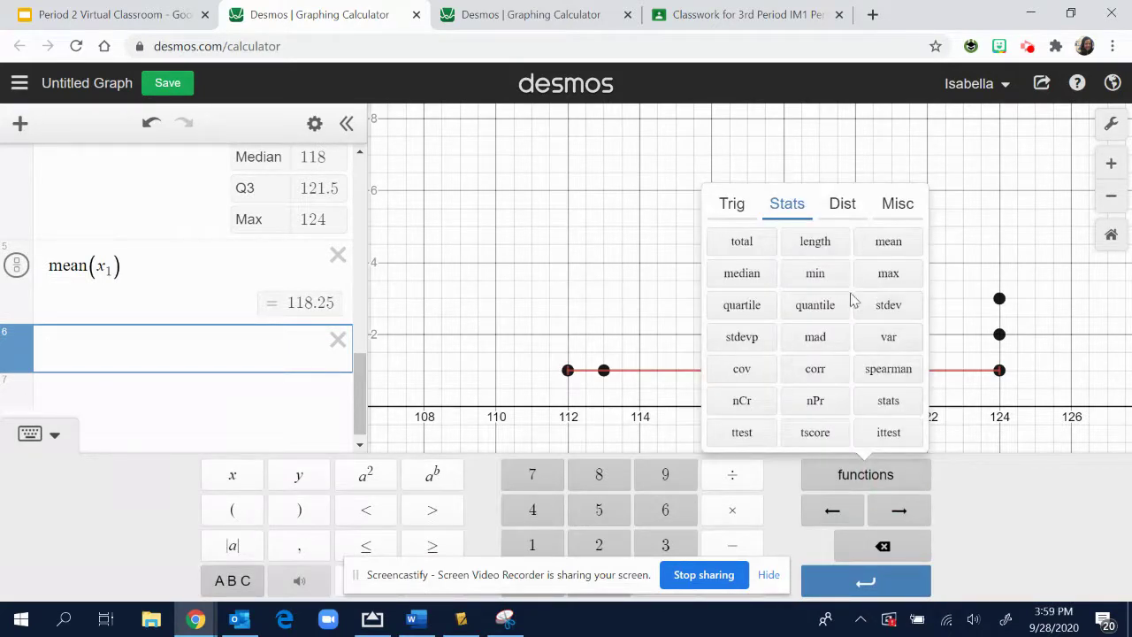
click(896, 321)
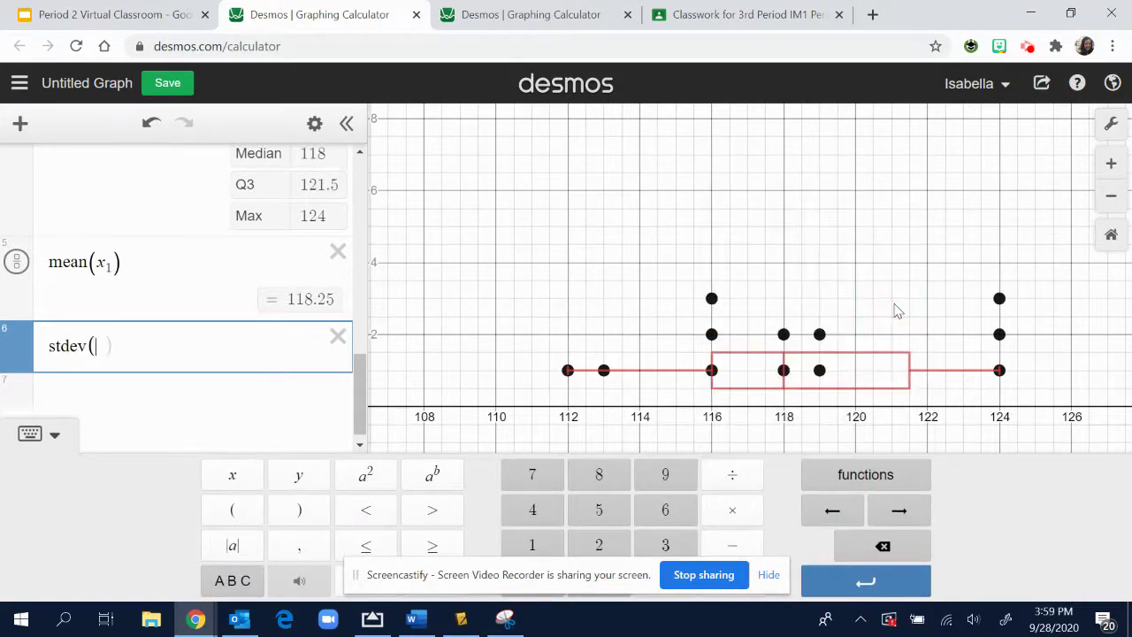
text(x)
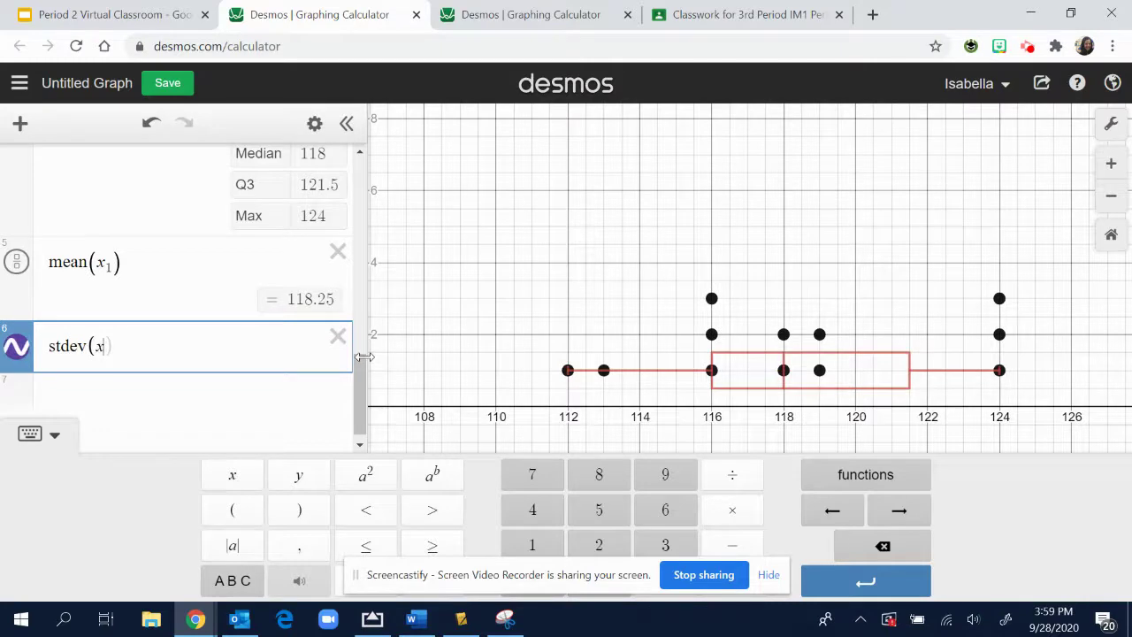
text(1)
key(Right)
key(Right)
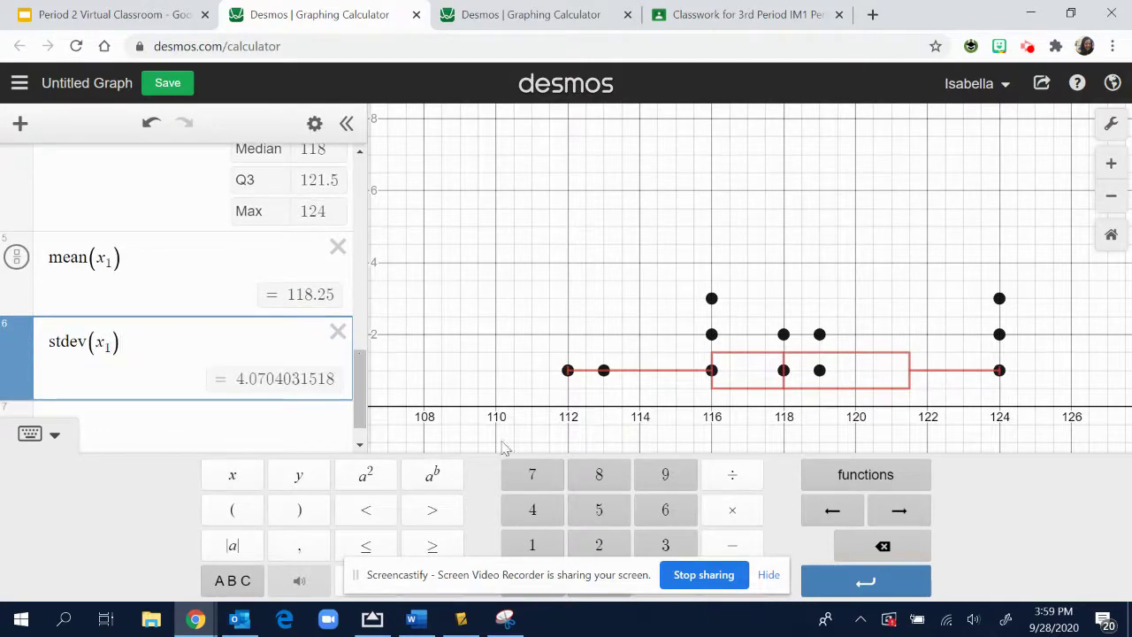
click(43, 434)
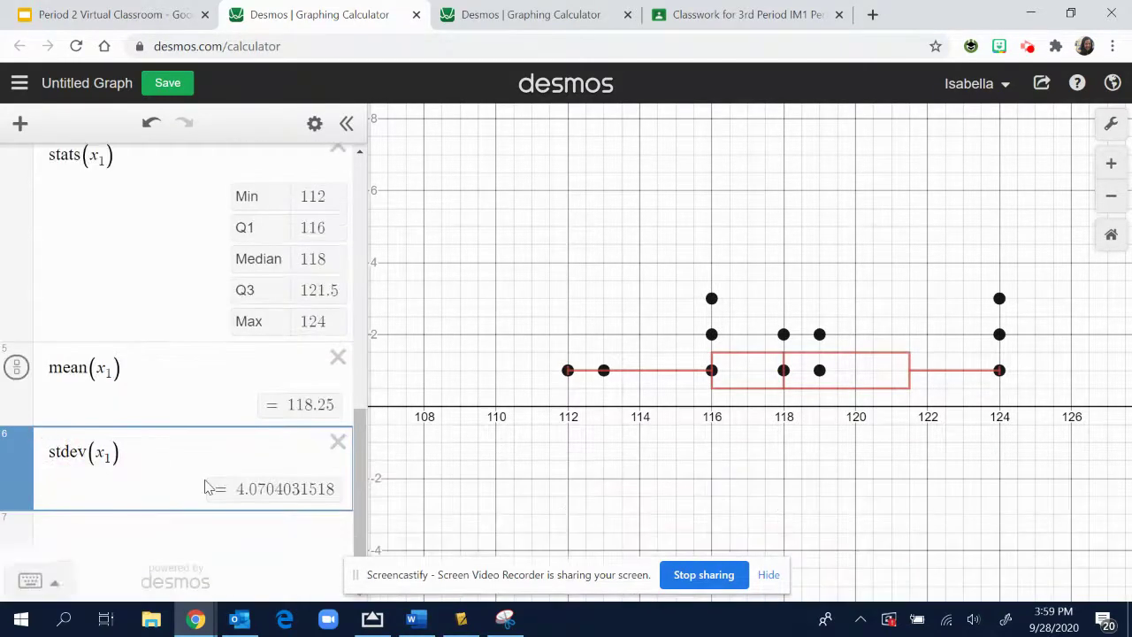